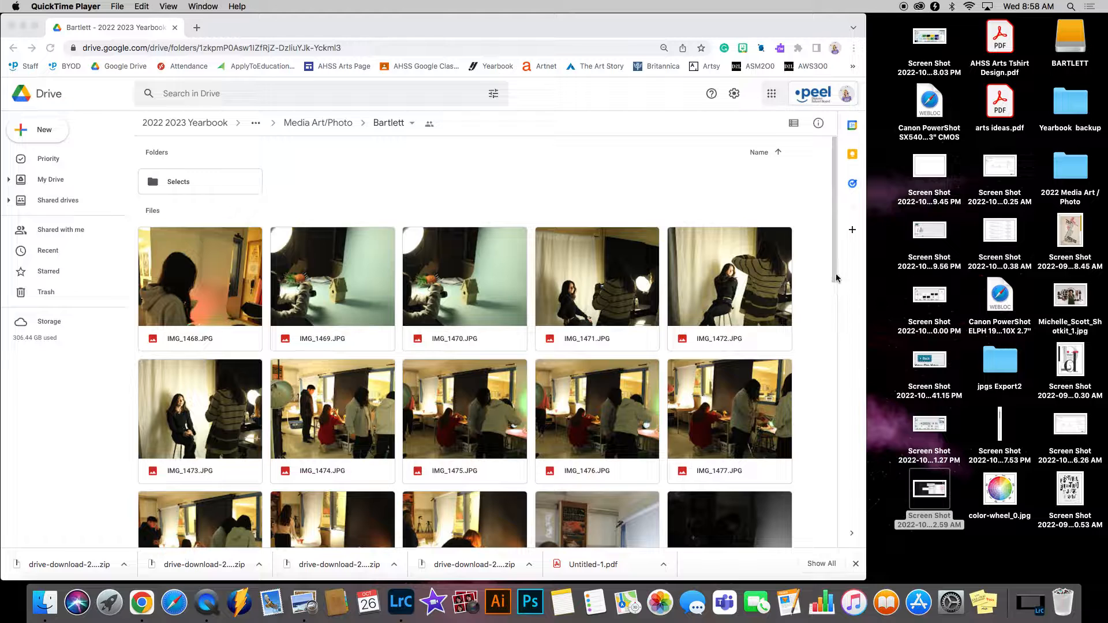
Move IMG_1475.JPG, IMG_1482.JPG and IMG_1501.JPG into the Selects folder and accept the move within the shared drive.
left_click(835, 278)
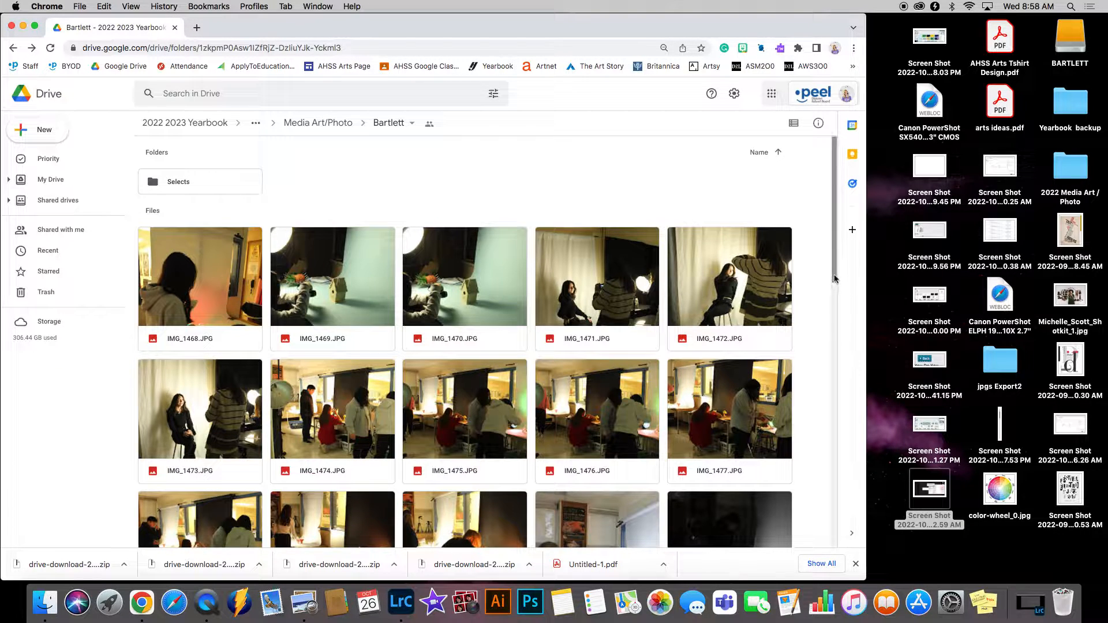
scroll(833, 294, "down", 2)
scroll(466, 299, "down", 5)
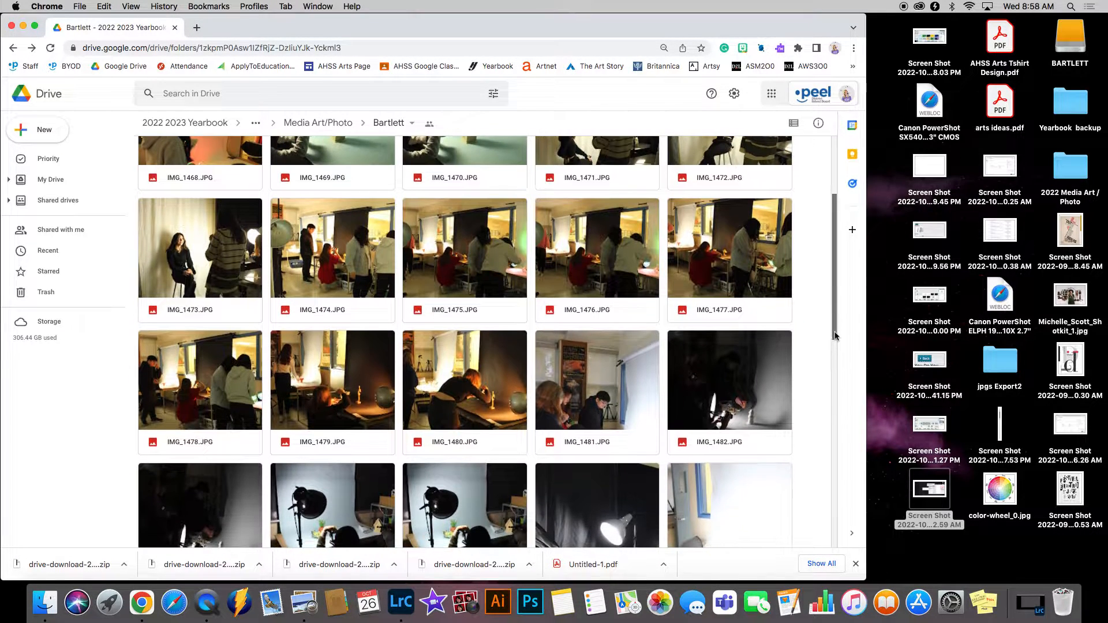
left_click(465, 299)
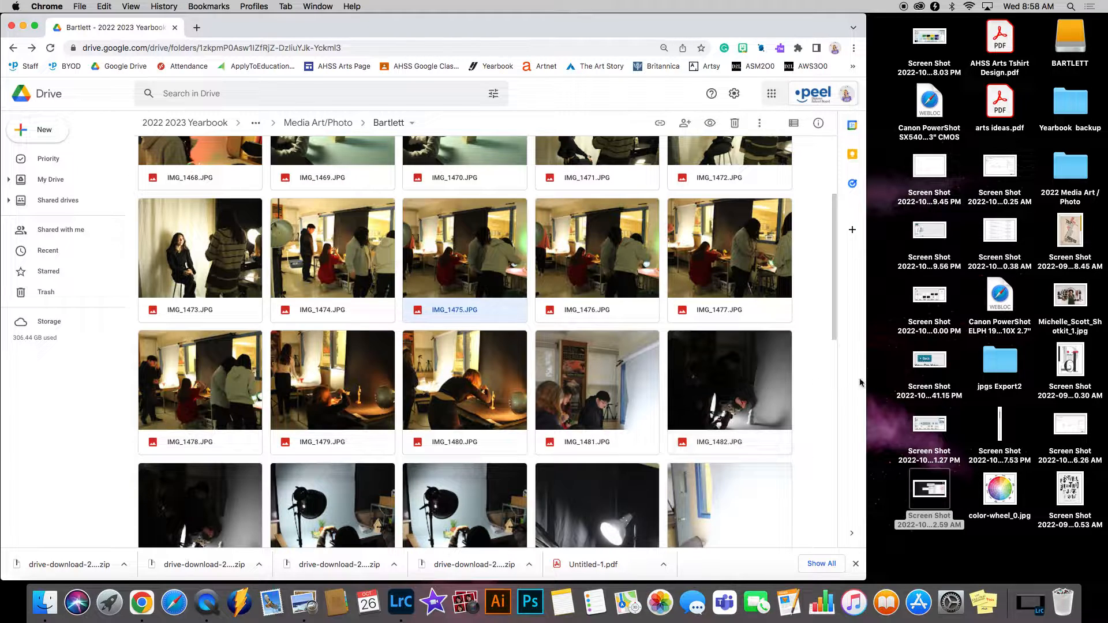
left_click(741, 407, "super")
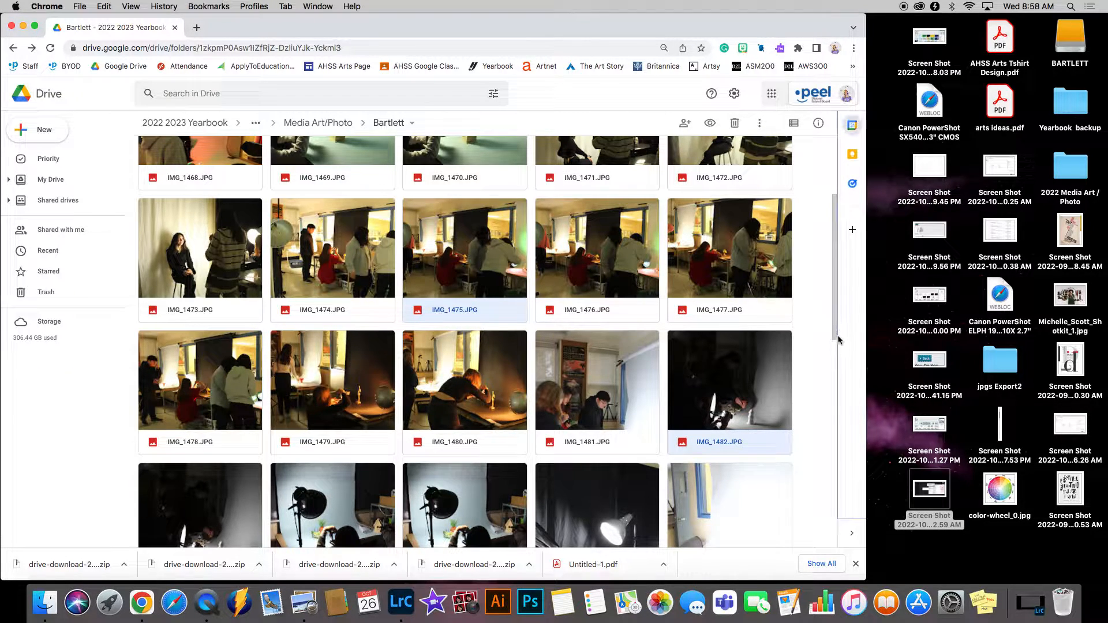
left_click_drag(837, 333, 838, 506)
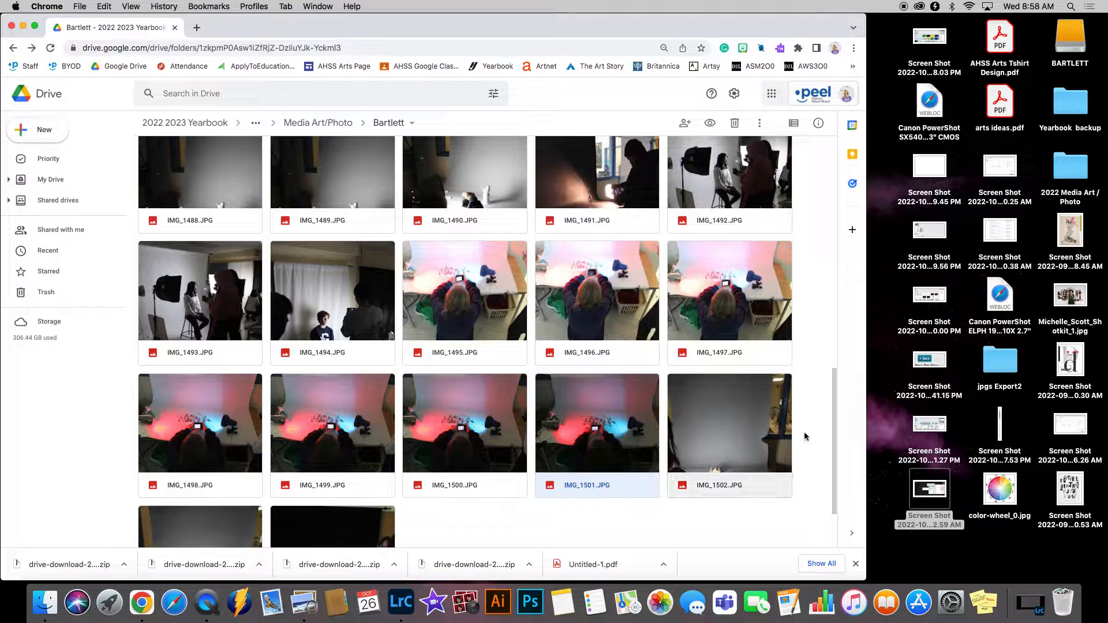
left_click_drag(837, 448, 824, 282)
scroll(824, 230, "up", 5)
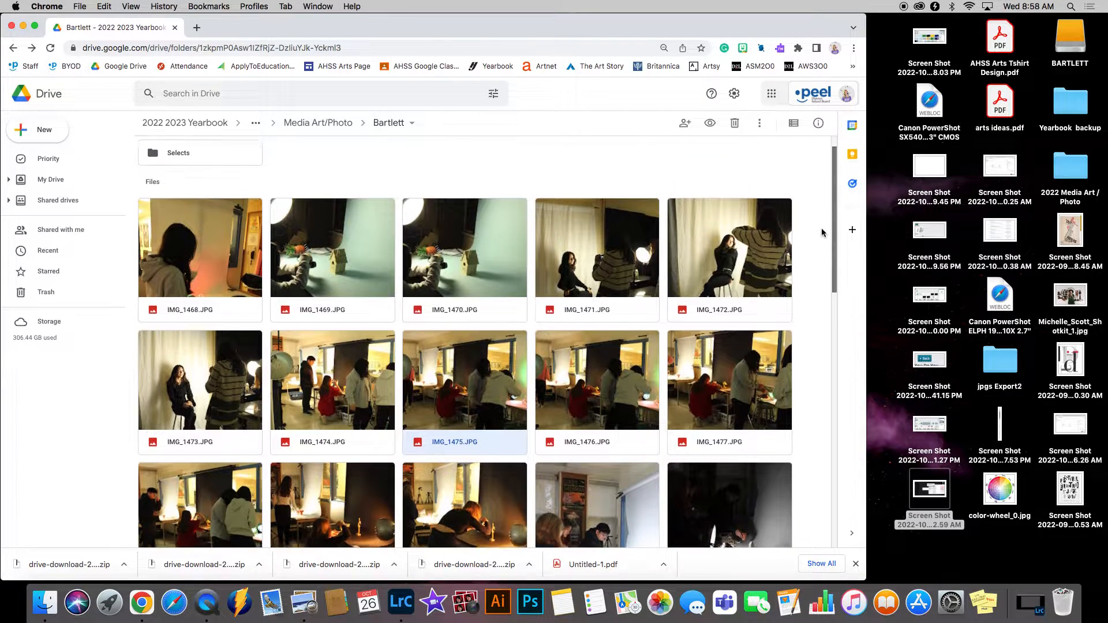
left_click_drag(829, 231, 832, 465)
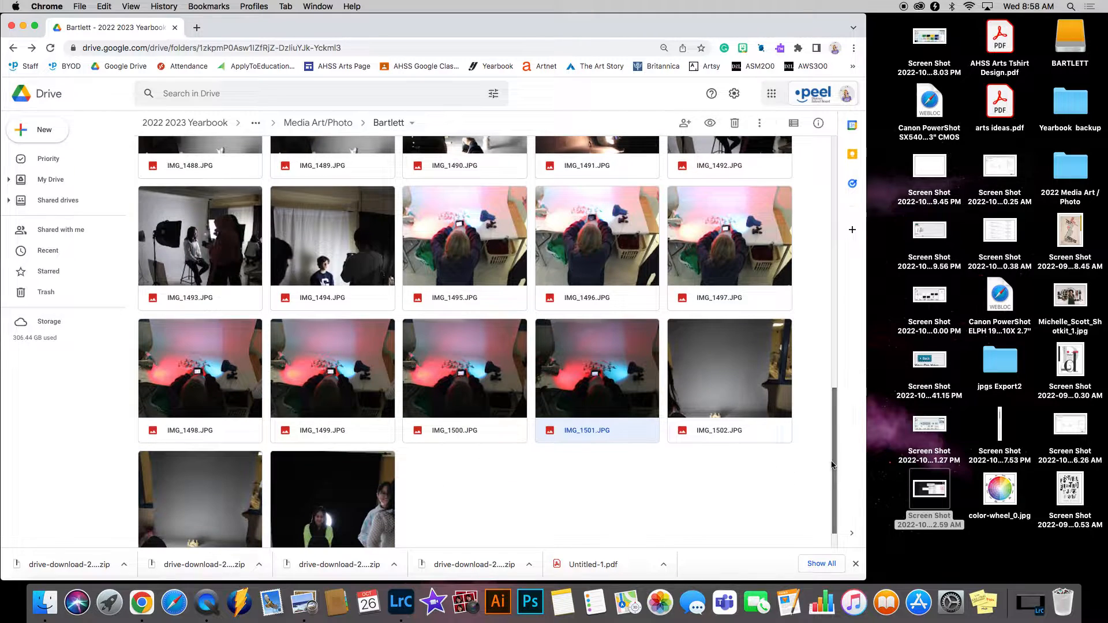
left_click_drag(626, 398, 205, 185)
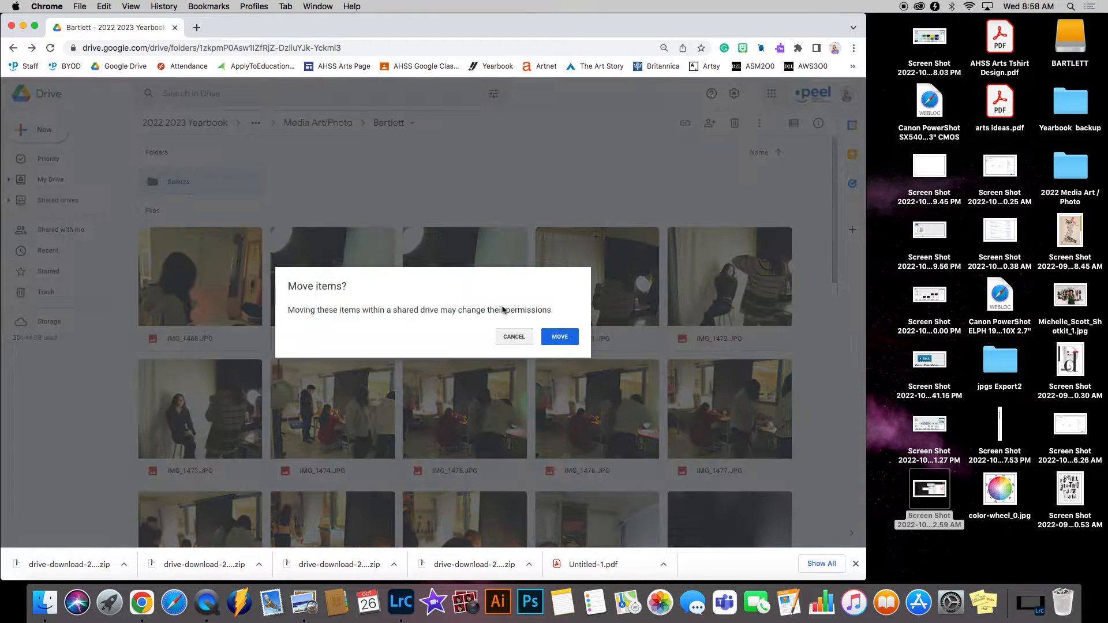
left_click(563, 337)
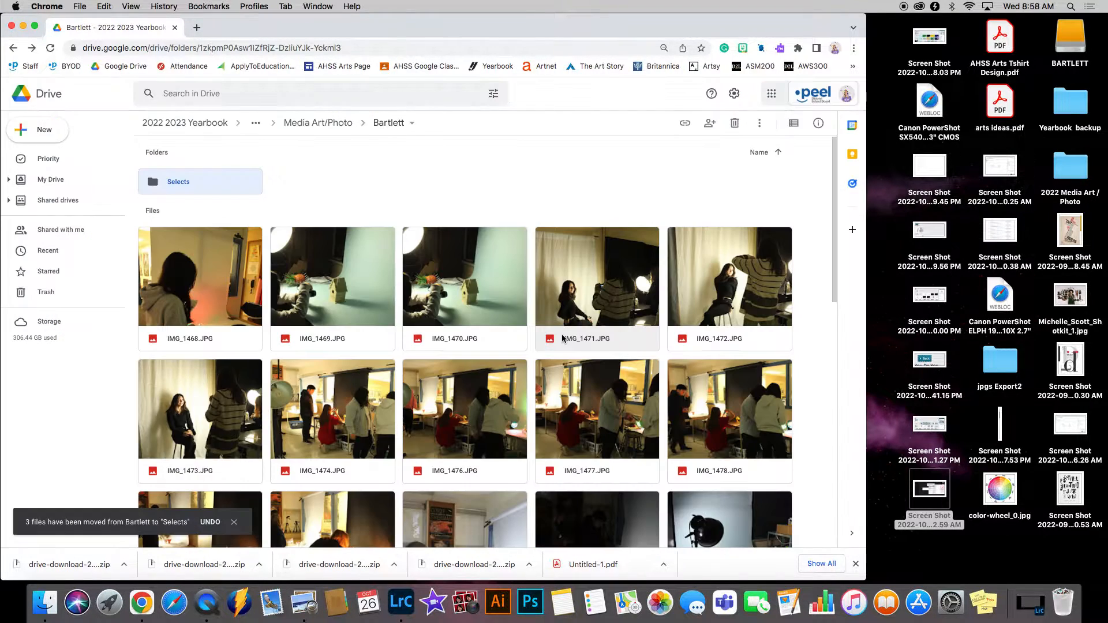
Open the Selects folder and download its three photos together.
double_click(189, 183)
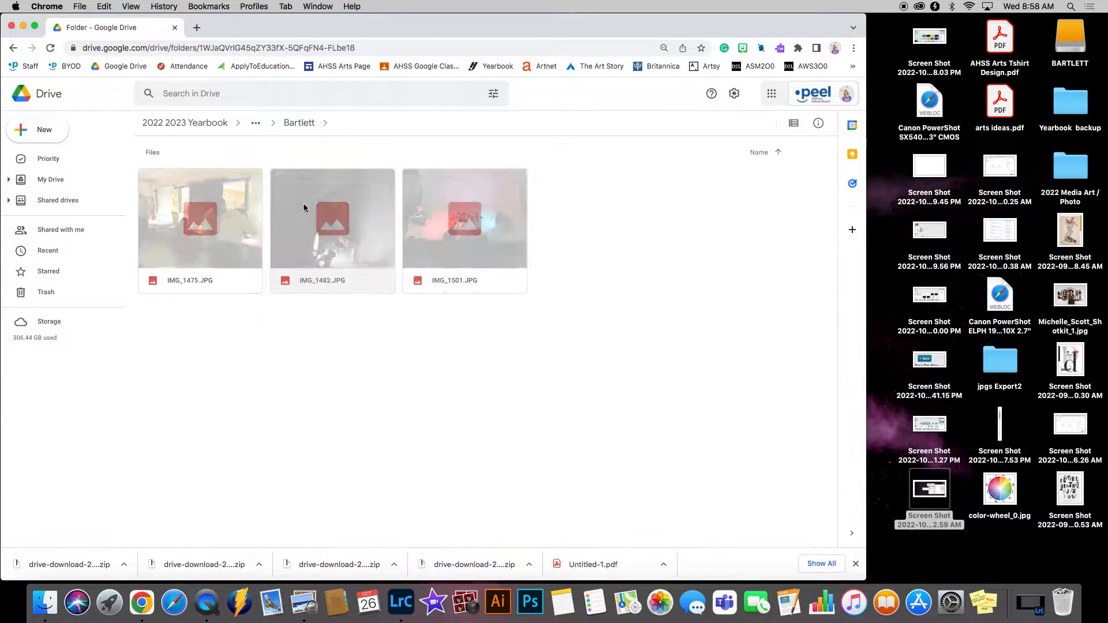
left_click_drag(396, 243, 479, 239)
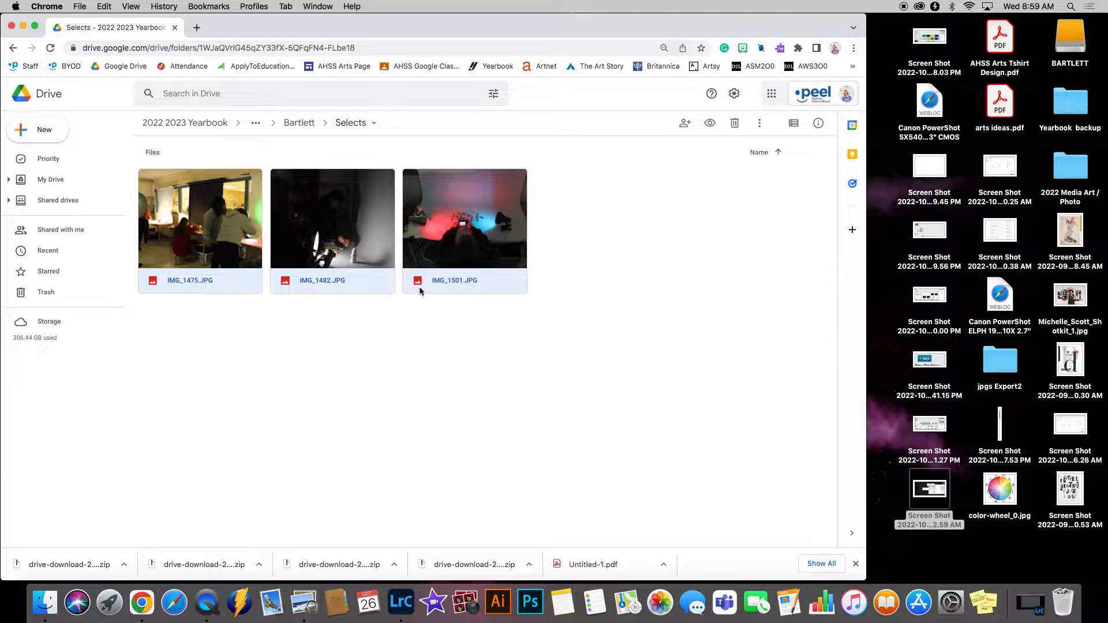
right_click(464, 279)
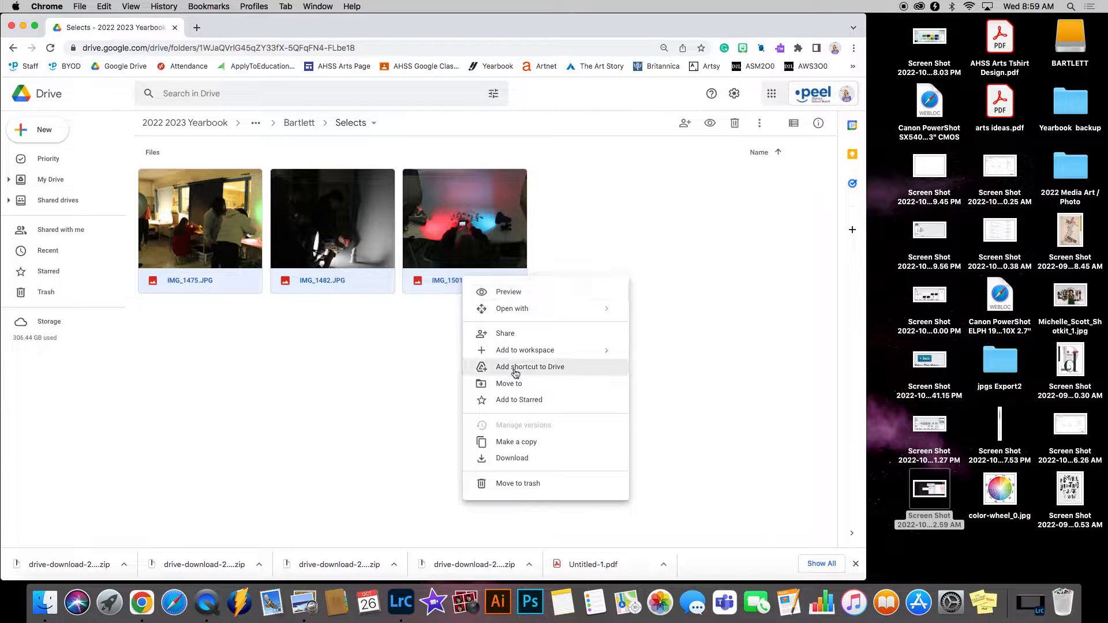
left_click(518, 459)
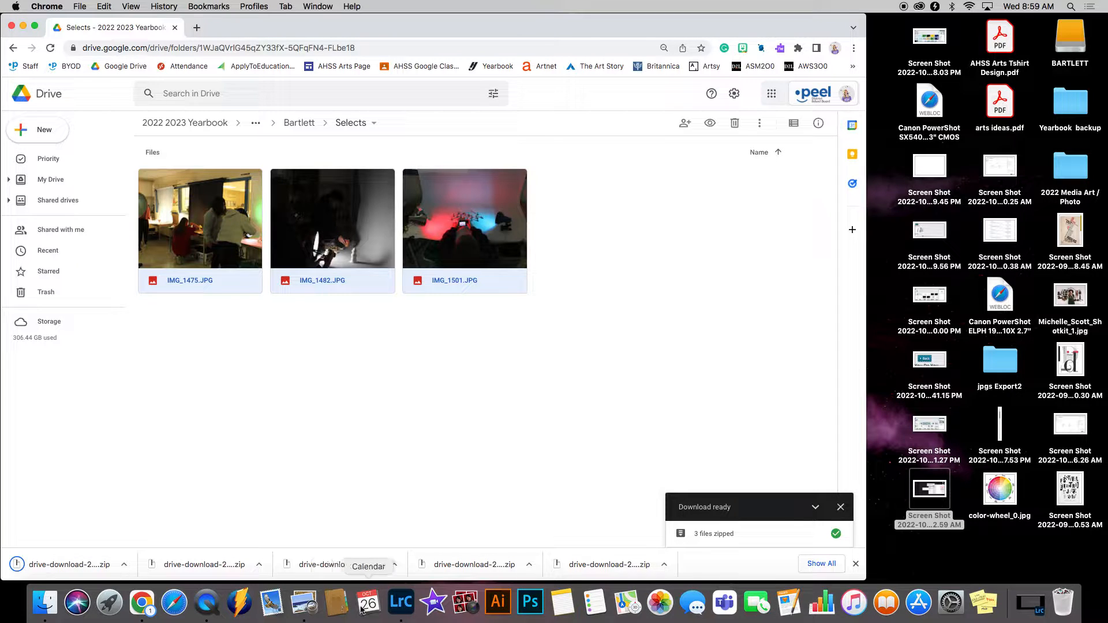
Switch to Lightroom Classic, bring up the Downloads folder in Finder over it, and extract the newest drive-download zip archive.
left_click(402, 603)
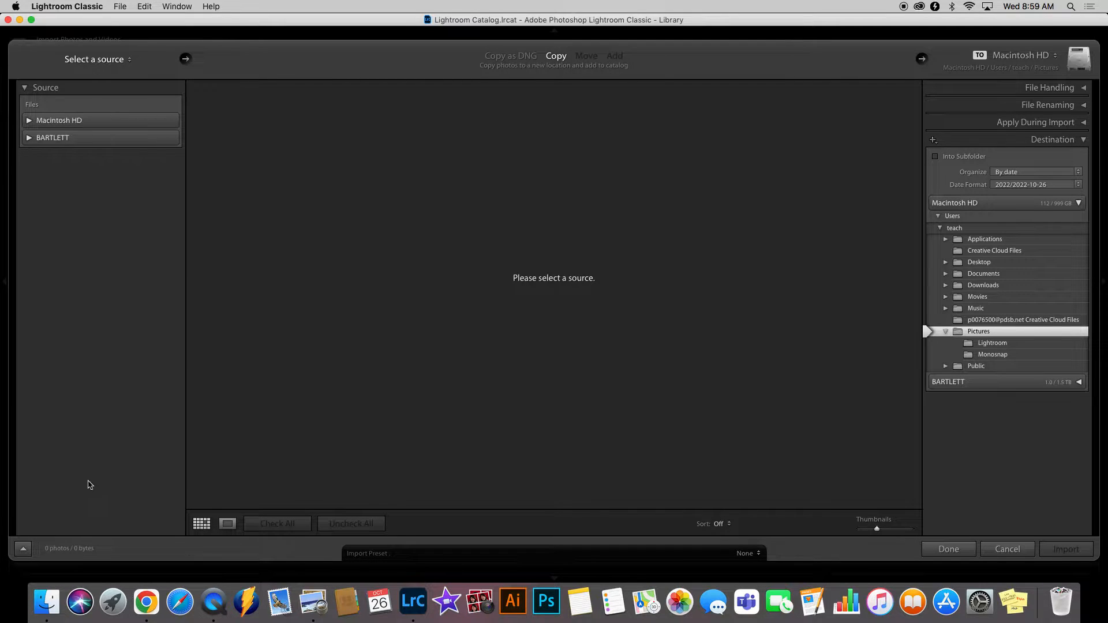
left_click(50, 609)
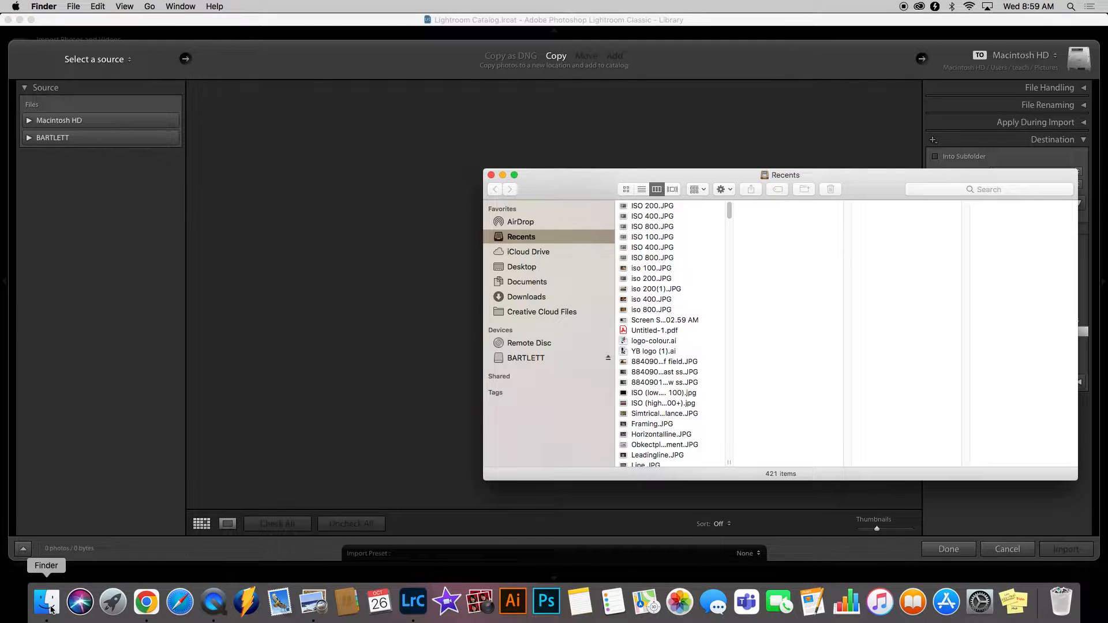
left_click(524, 301)
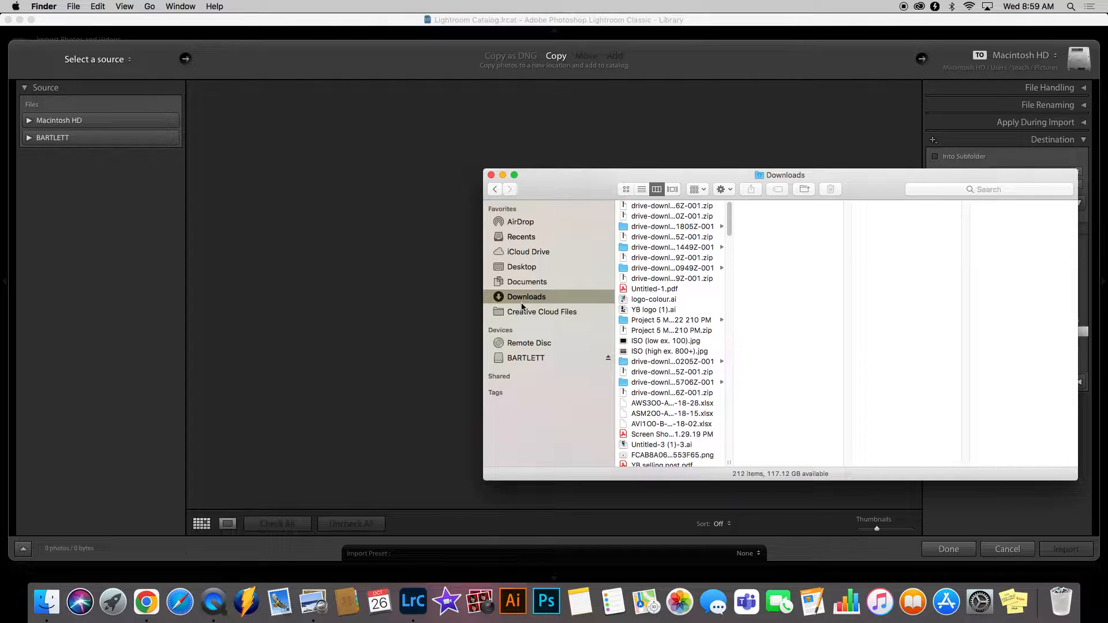
left_click(662, 209)
double_click(662, 209)
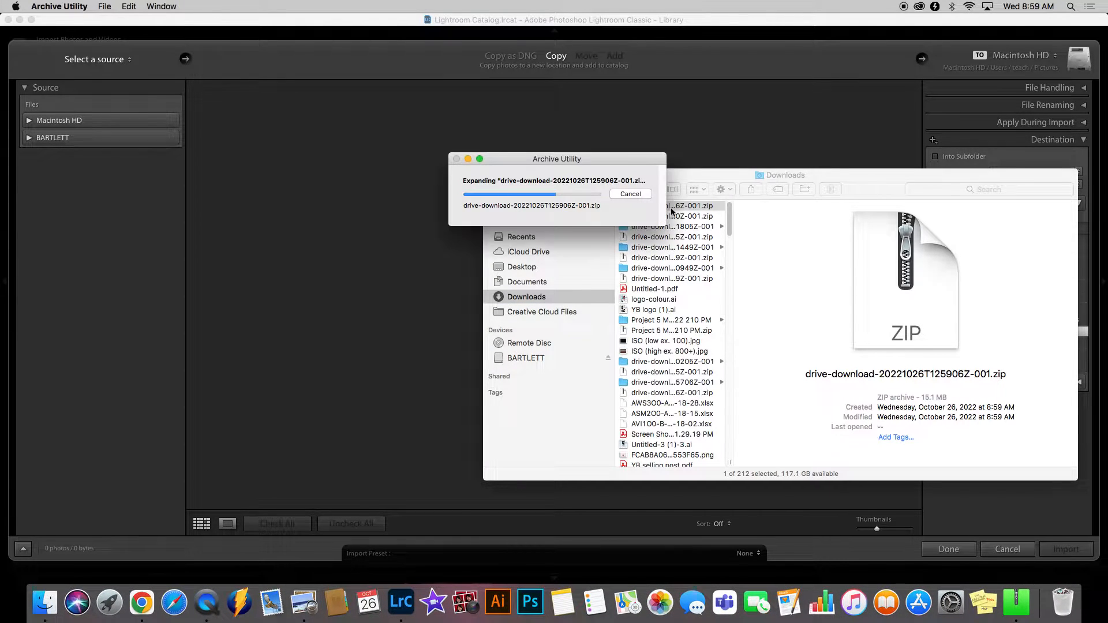
Add the three extracted photos from Finder to Lightroom's import window, close Finder, and import them into the catalog.
left_click_drag(751, 237, 409, 225)
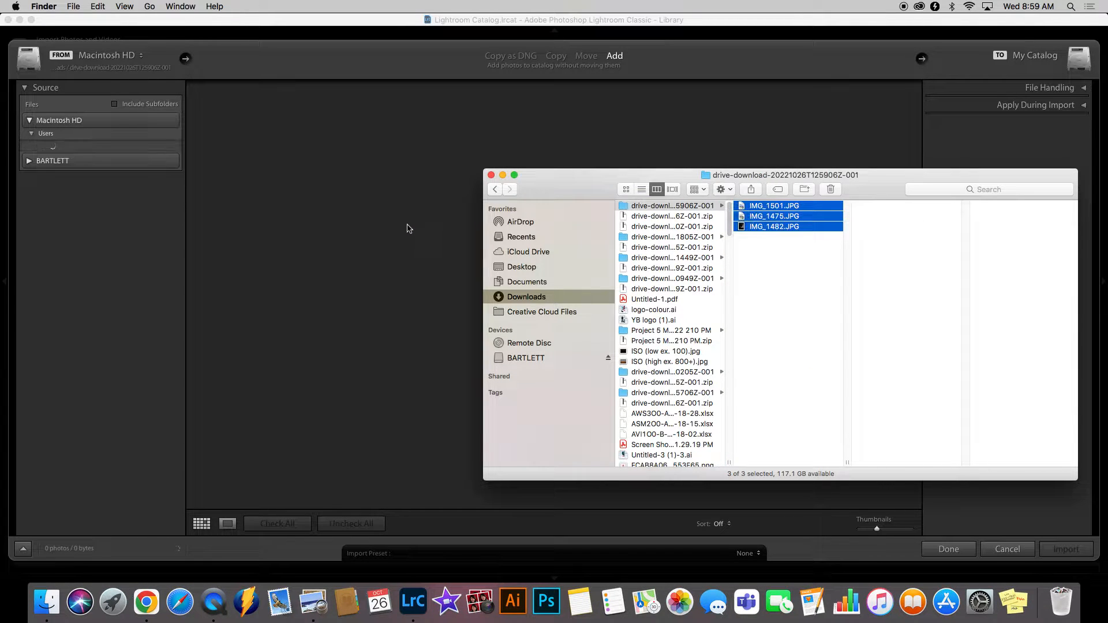
left_click(503, 176)
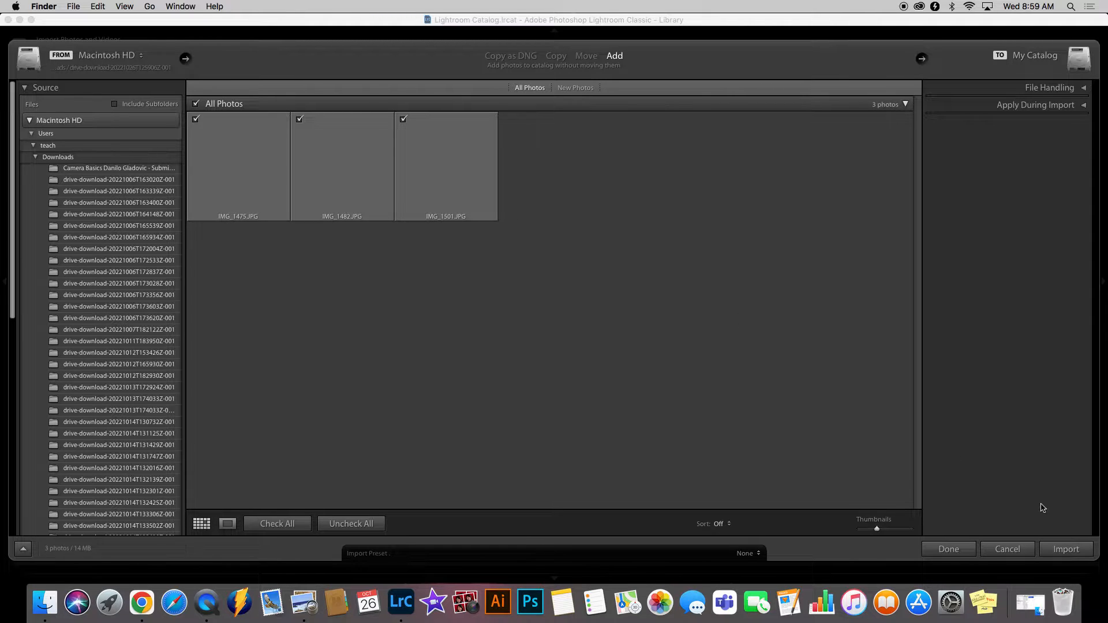
left_click(1065, 550)
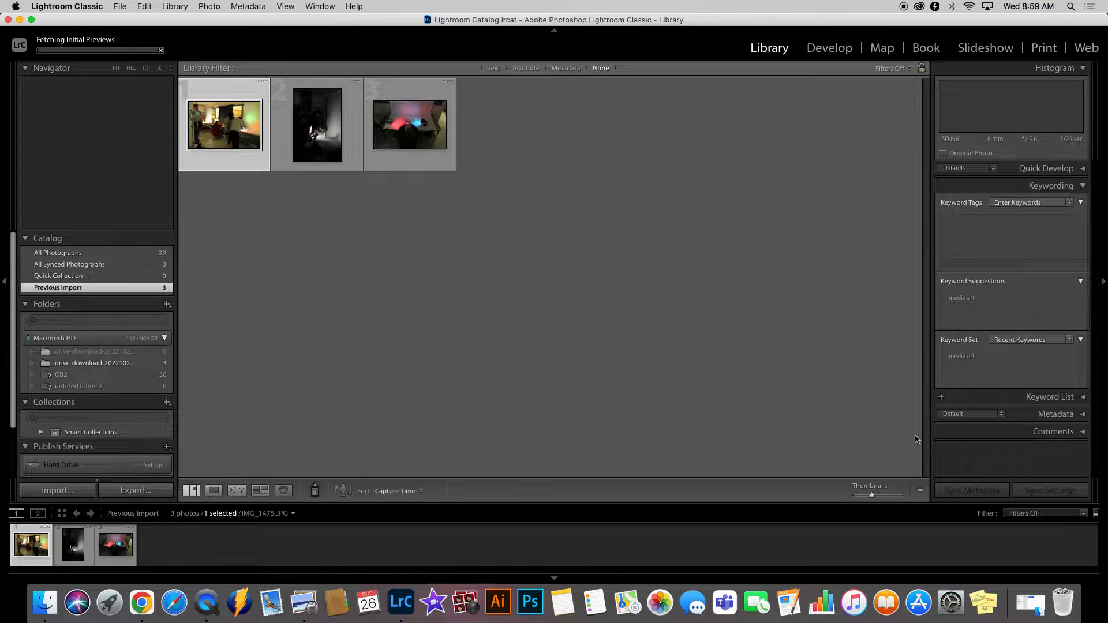
Tag all three imported photos with the keyword "media art".
key("super+a")
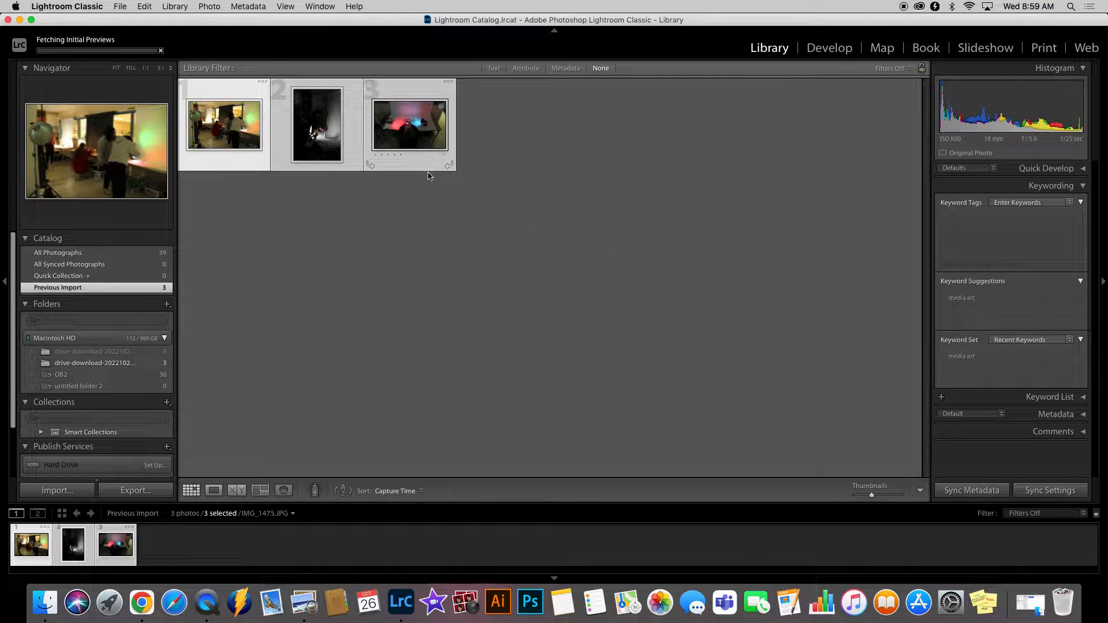
left_click(961, 253)
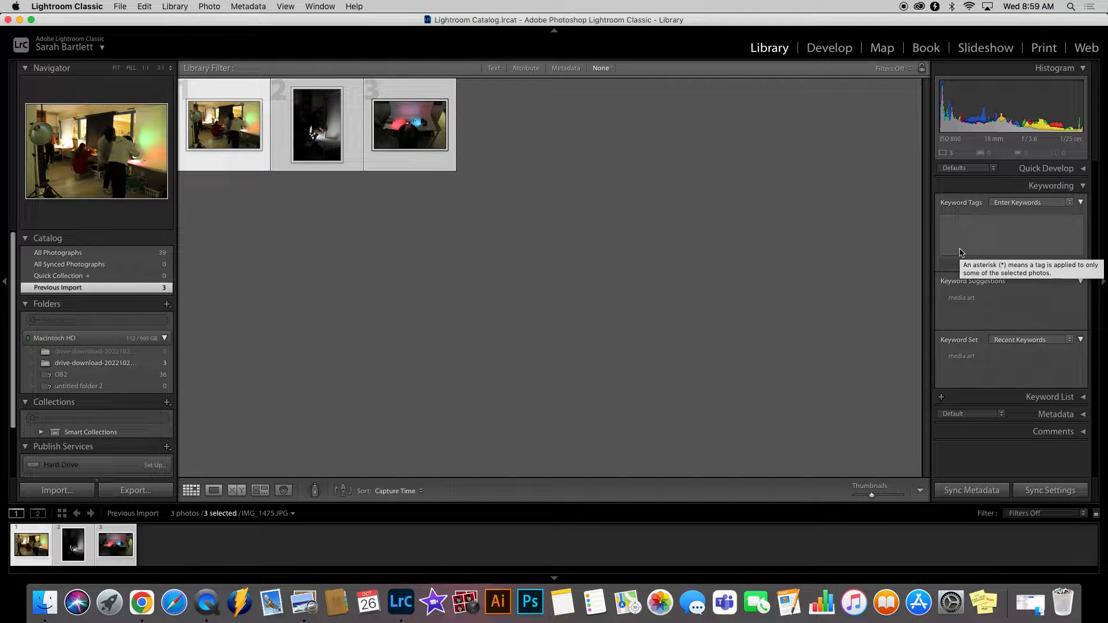
left_click(981, 220)
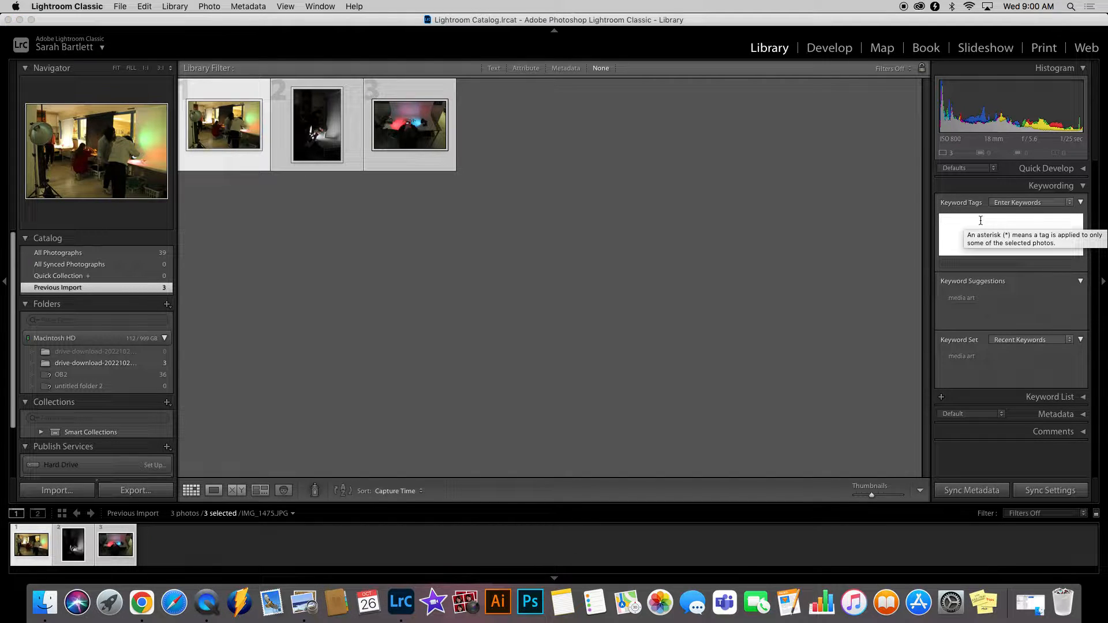
type("me")
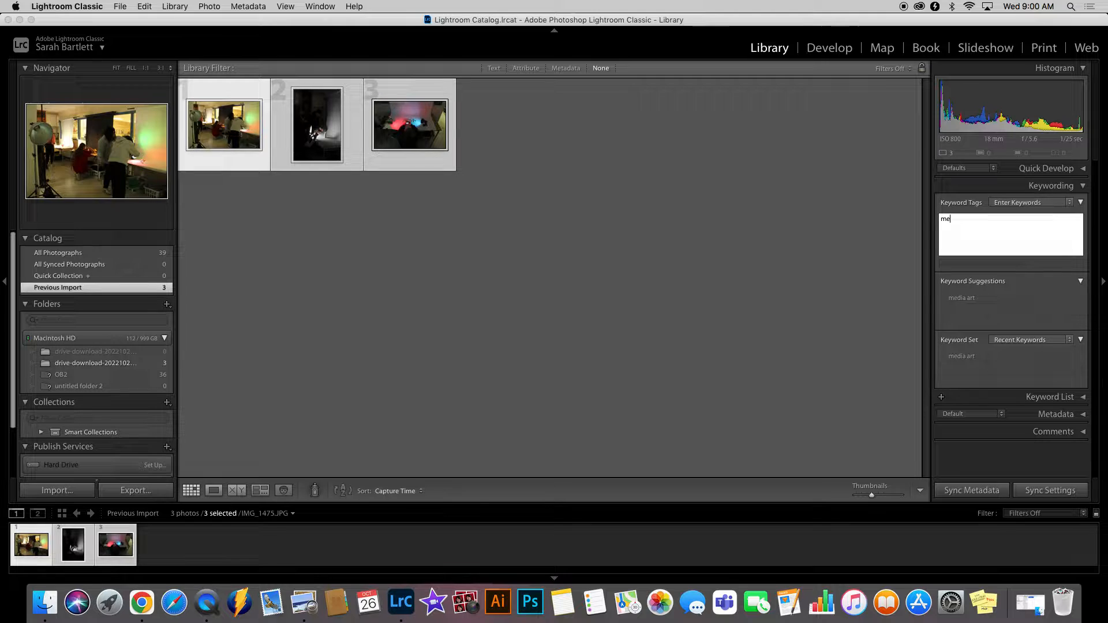
type("diat")
type("rt")
key("Return")
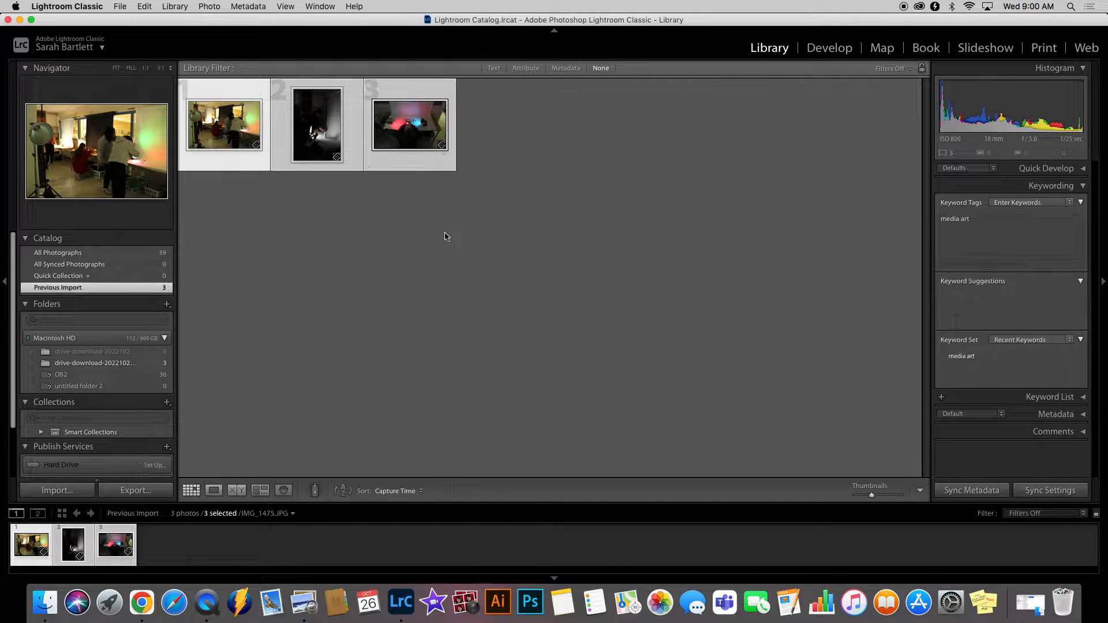
Check the keyword tags on the second and third photos individually and on all three photos together.
left_click(328, 178)
left_click(326, 167)
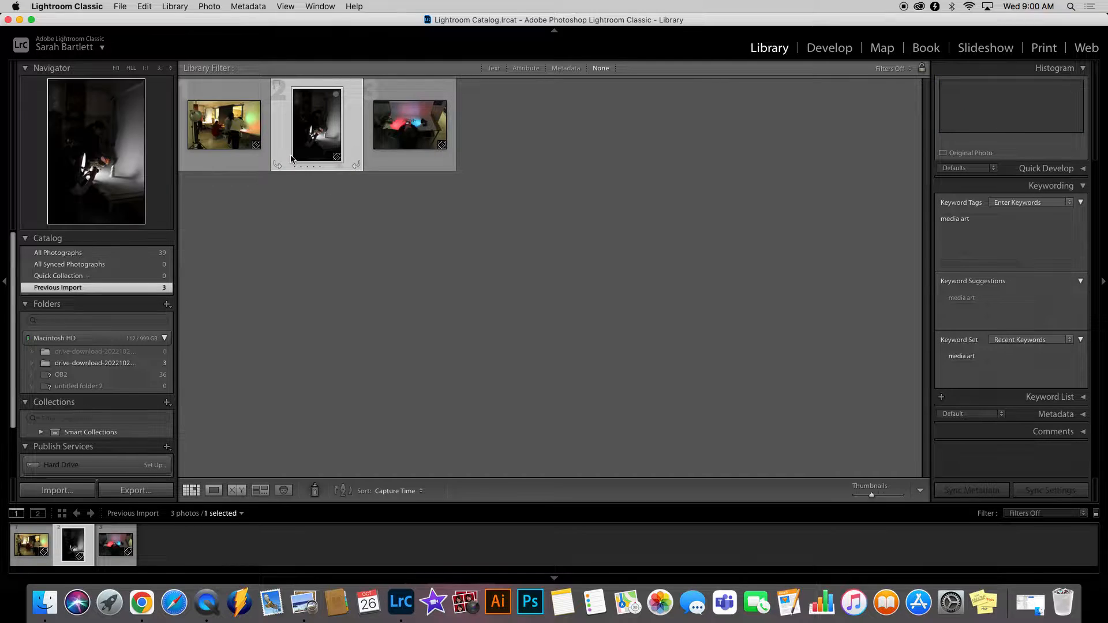
left_click(401, 166)
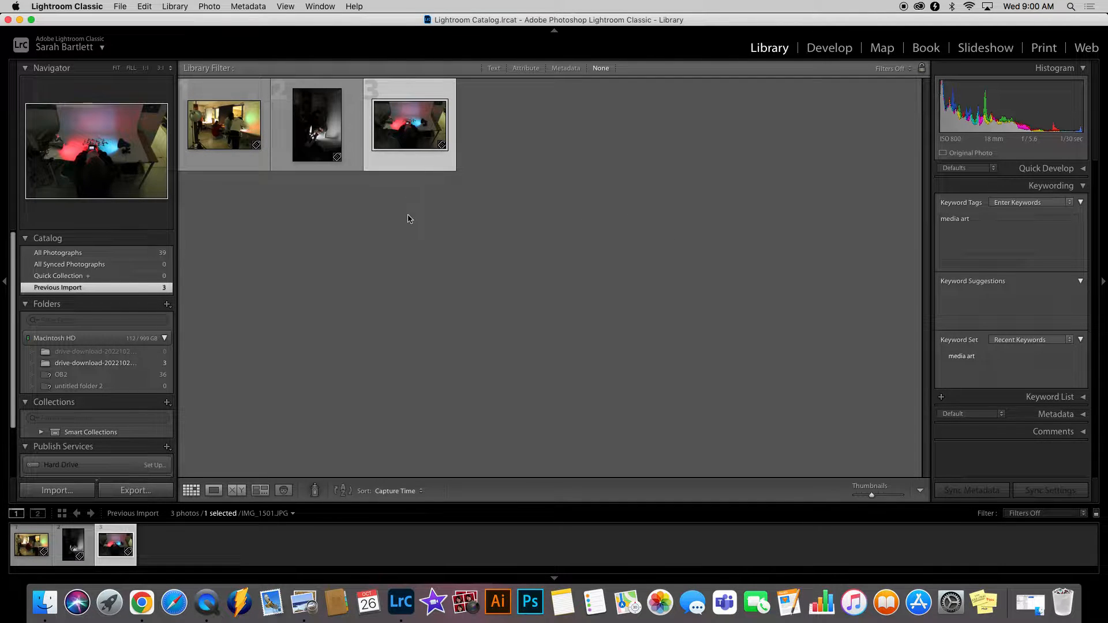
mouse_move(408, 162)
left_click(265, 166)
key("super+a")
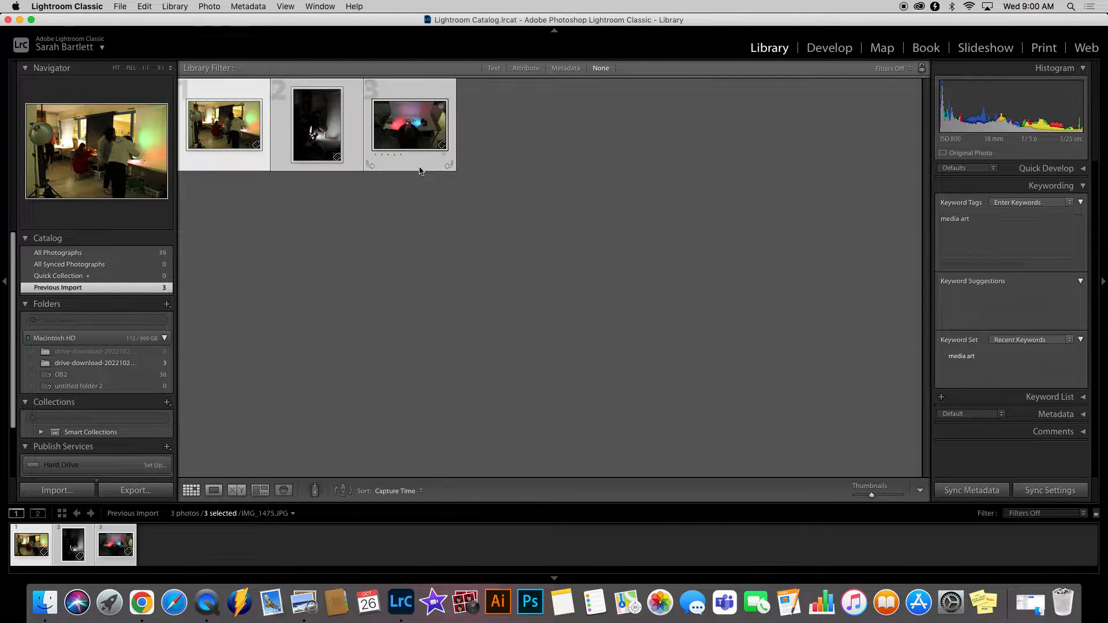
left_click(971, 238)
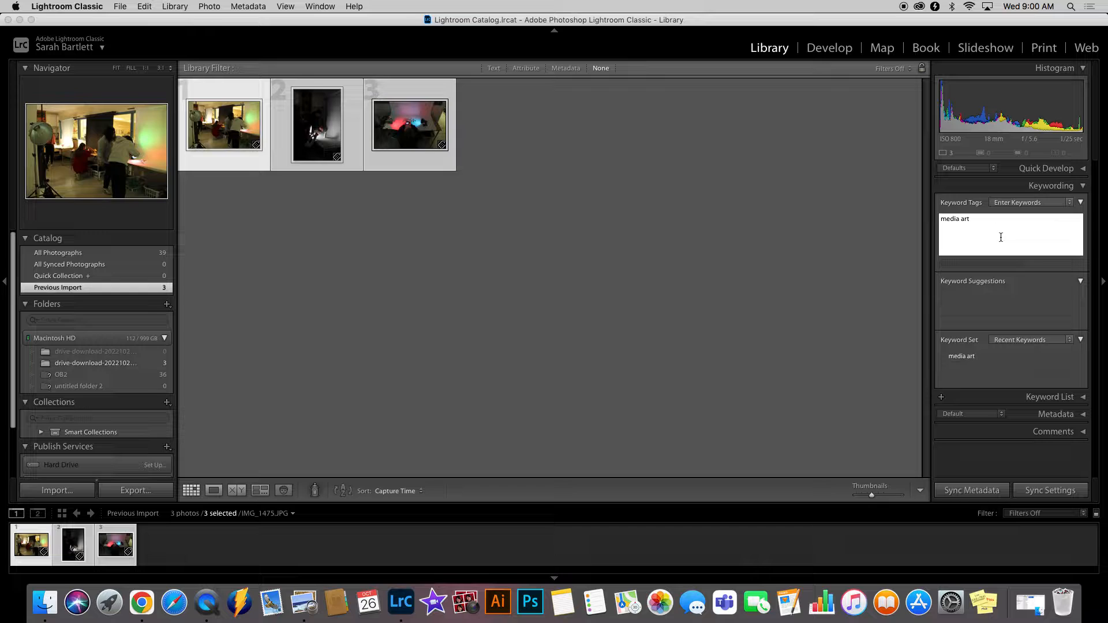
key("Return")
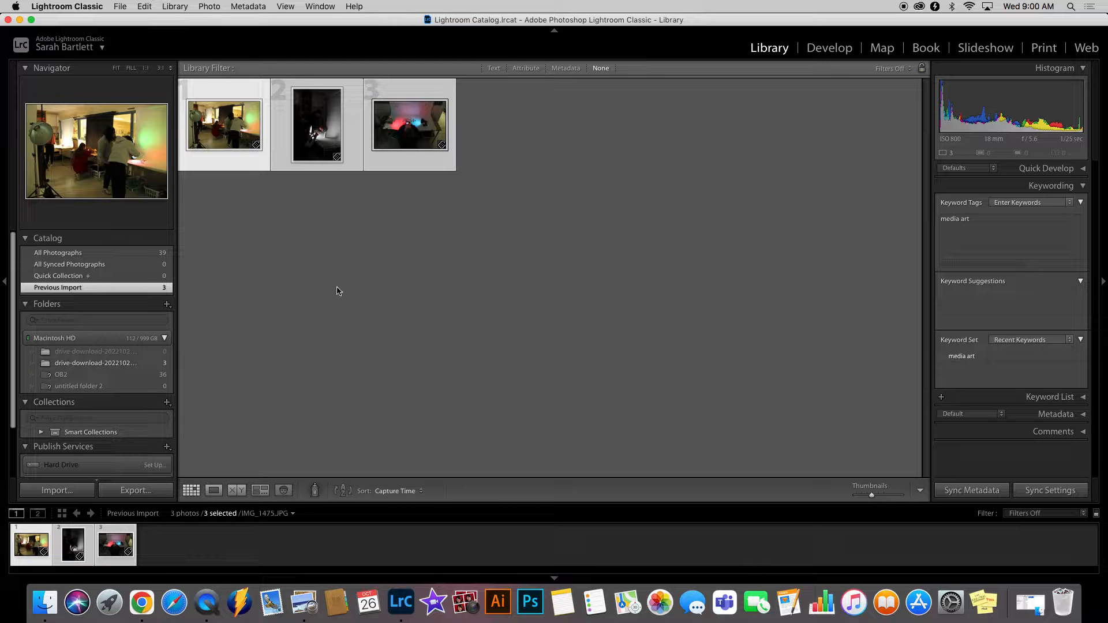
Open IMG_1475.JPG in the enlarged single-photo view and expand the Quick Develop settings to look through them.
double_click(239, 167)
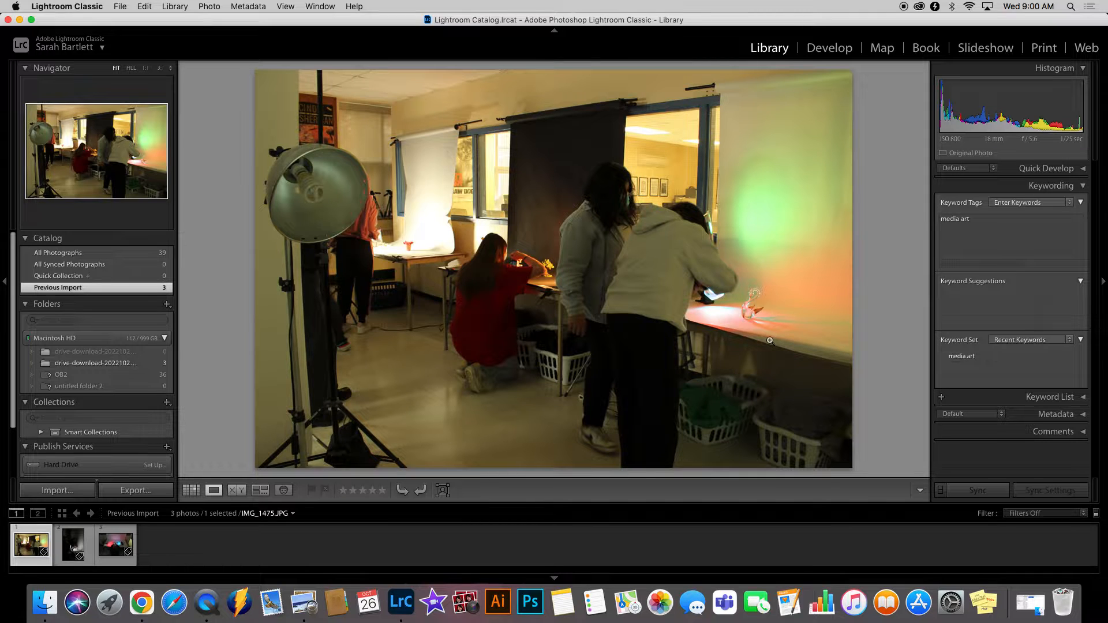
left_click(1082, 169)
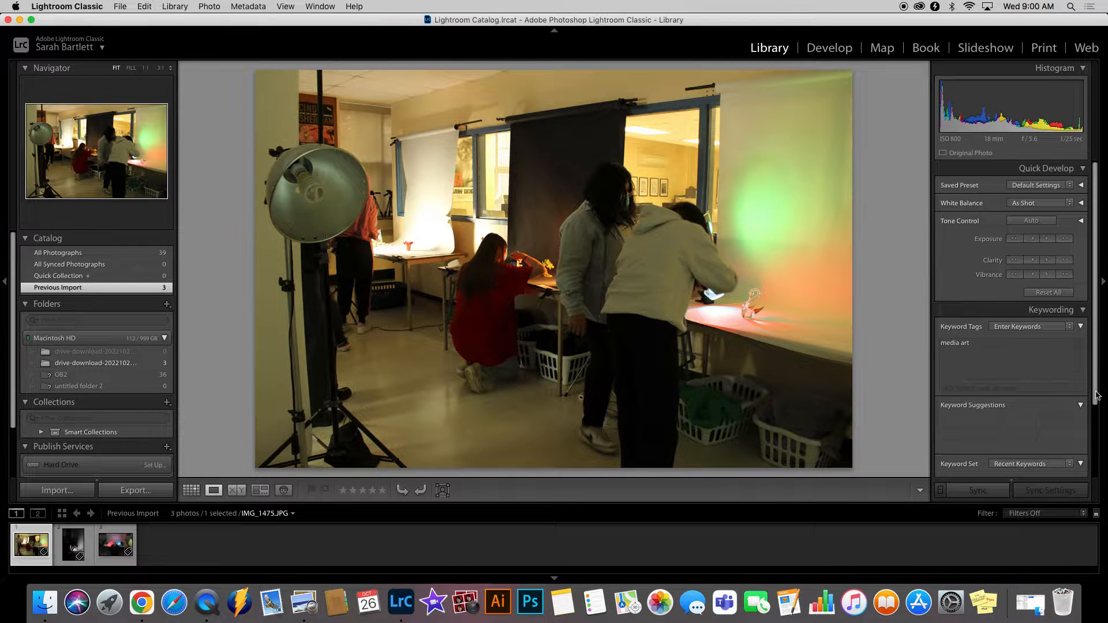
left_click_drag(1097, 400, 1098, 469)
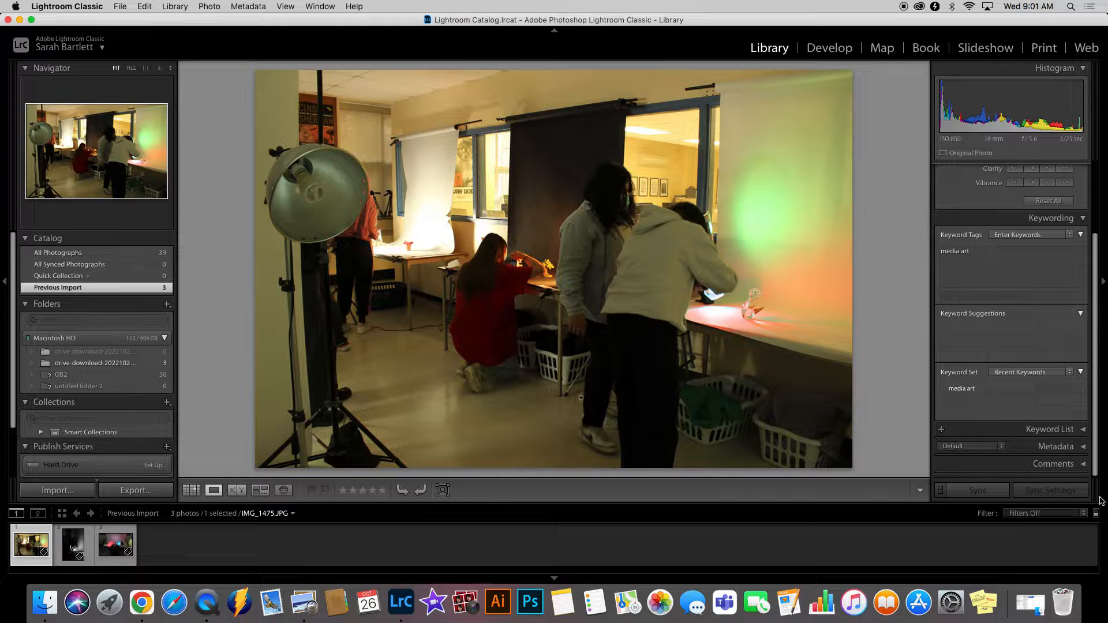
Switch to the Develop module and cool IMG_1475.JPG by setting the white balance temperature to -17.
left_click(831, 52)
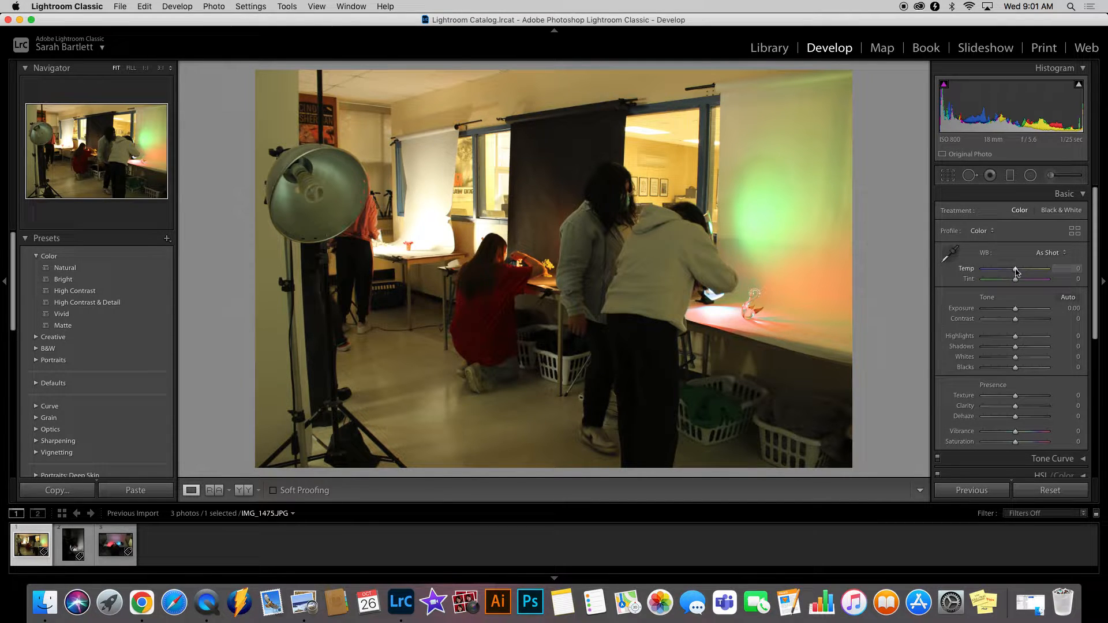
left_click_drag(1016, 271, 1011, 271)
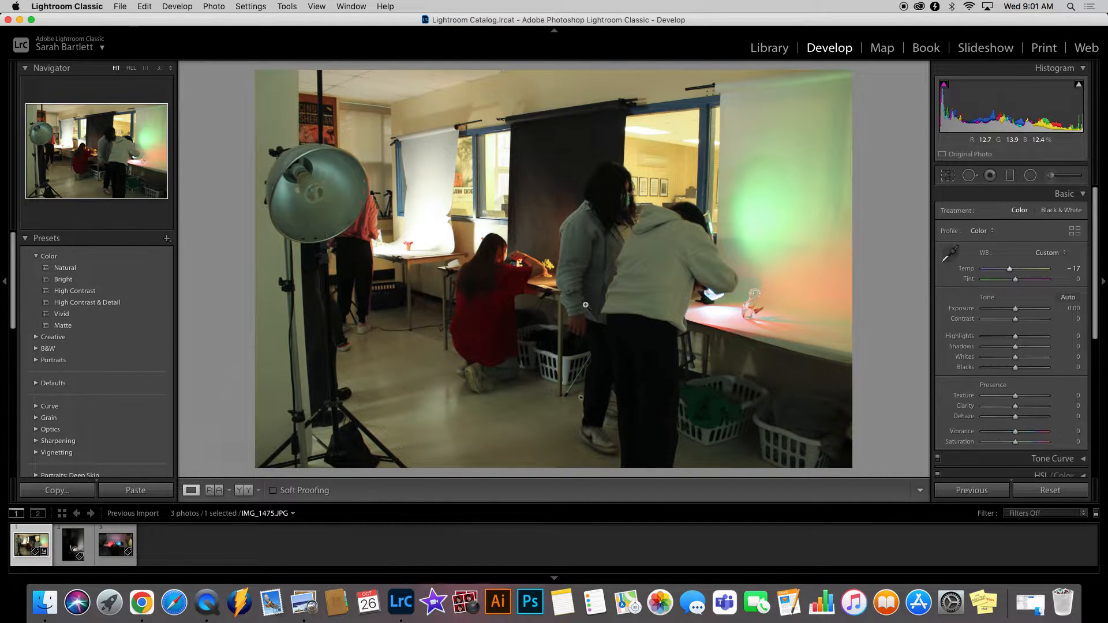
Compare IMG_1475.JPG before and after the temperature change side by side, and return to the single-photo view.
left_click(318, 7)
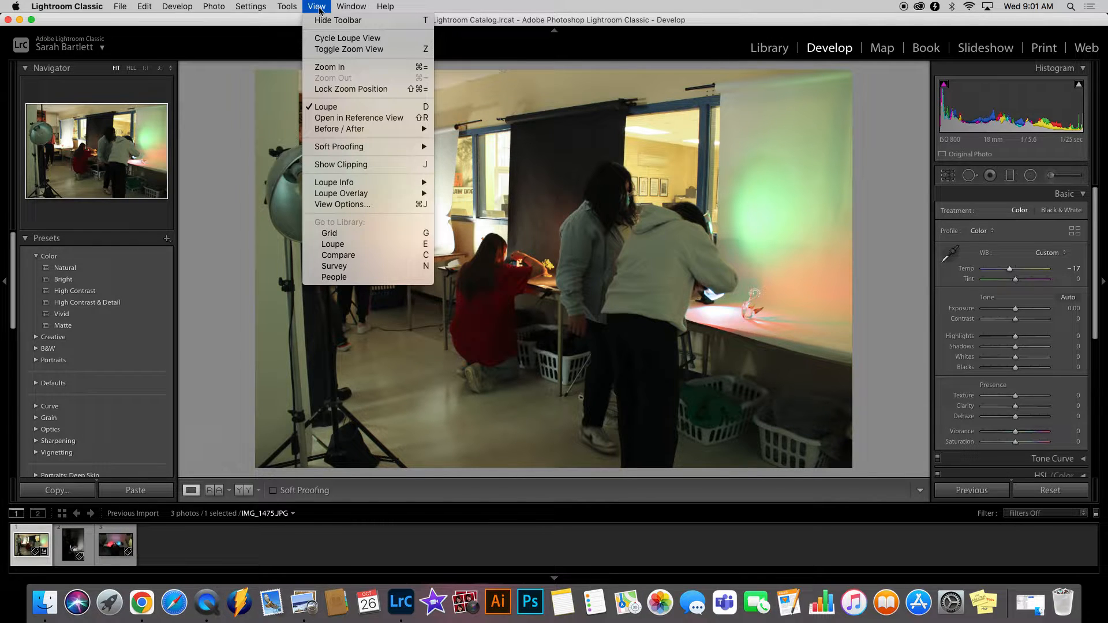
mouse_move(354, 129)
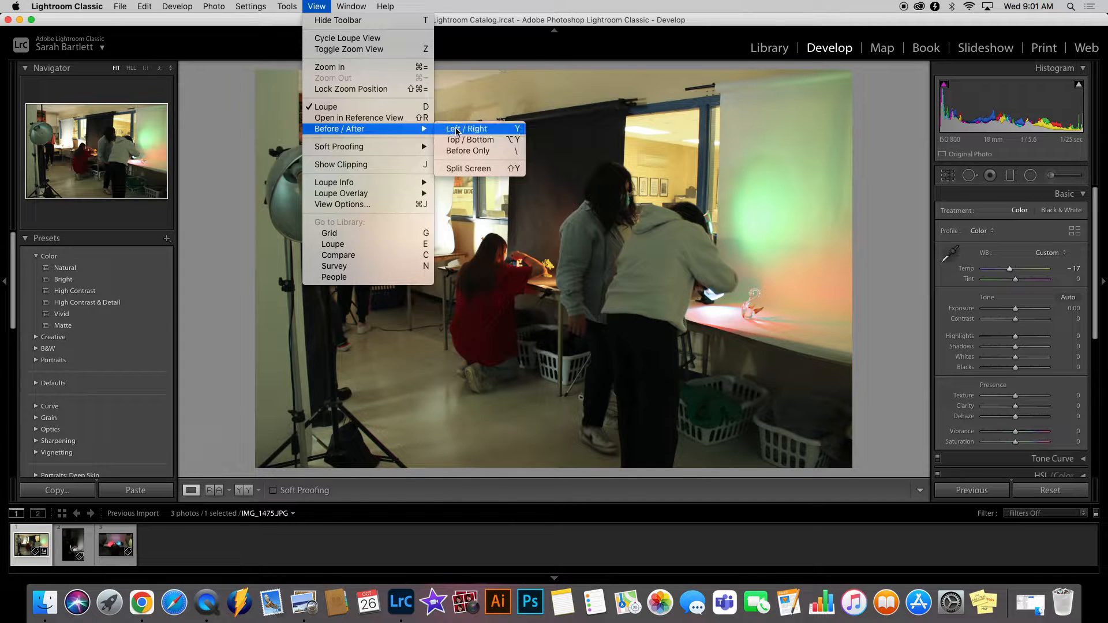
left_click(283, 180)
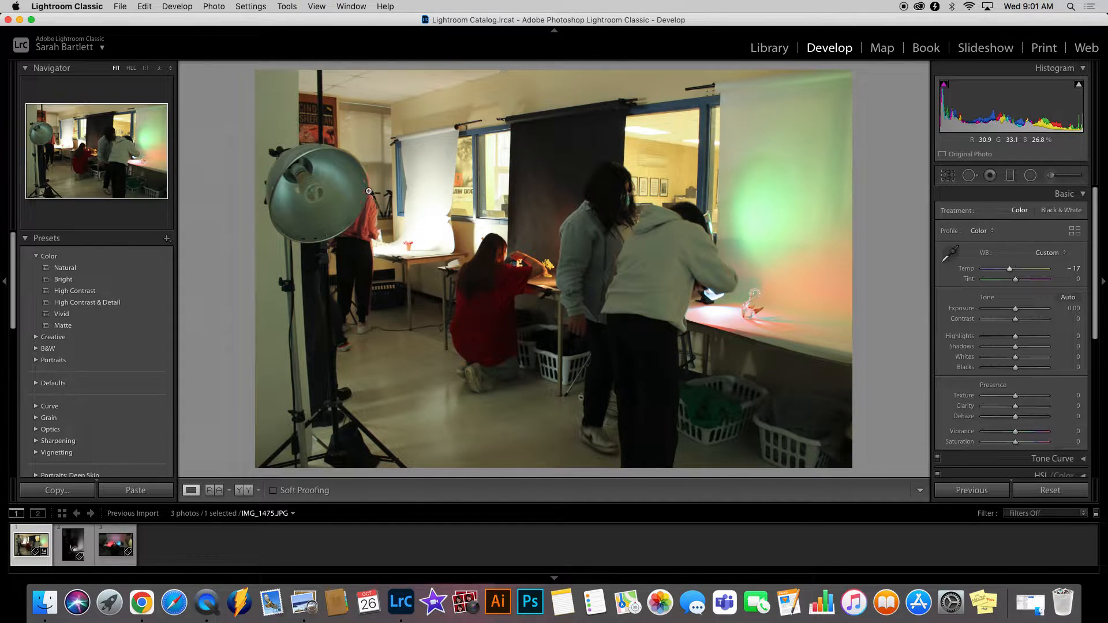
key("y")
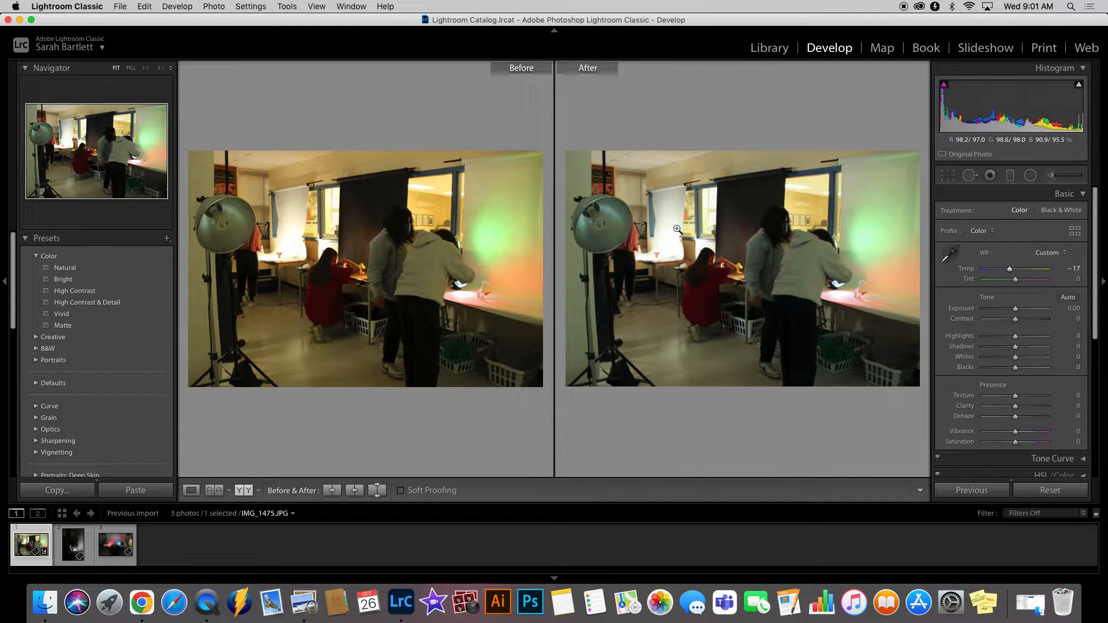
key("y")
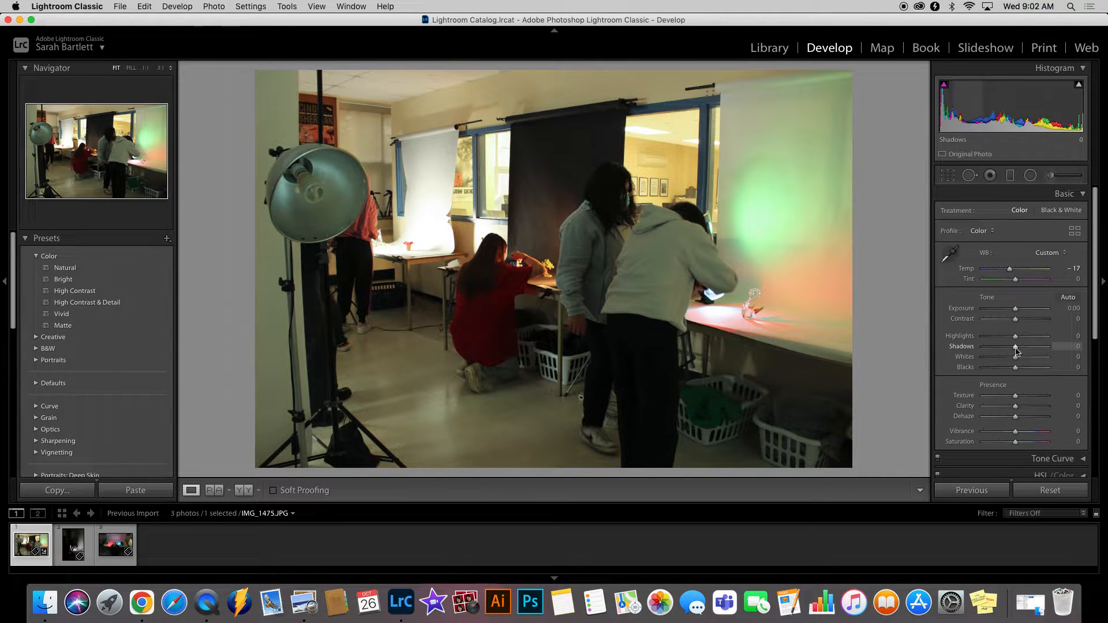
Set IMG_1475.JPG's shadows to +29, highlights to -66 and exposure to +0.05, and compare the result with the original.
left_click_drag(1017, 348, 1025, 349)
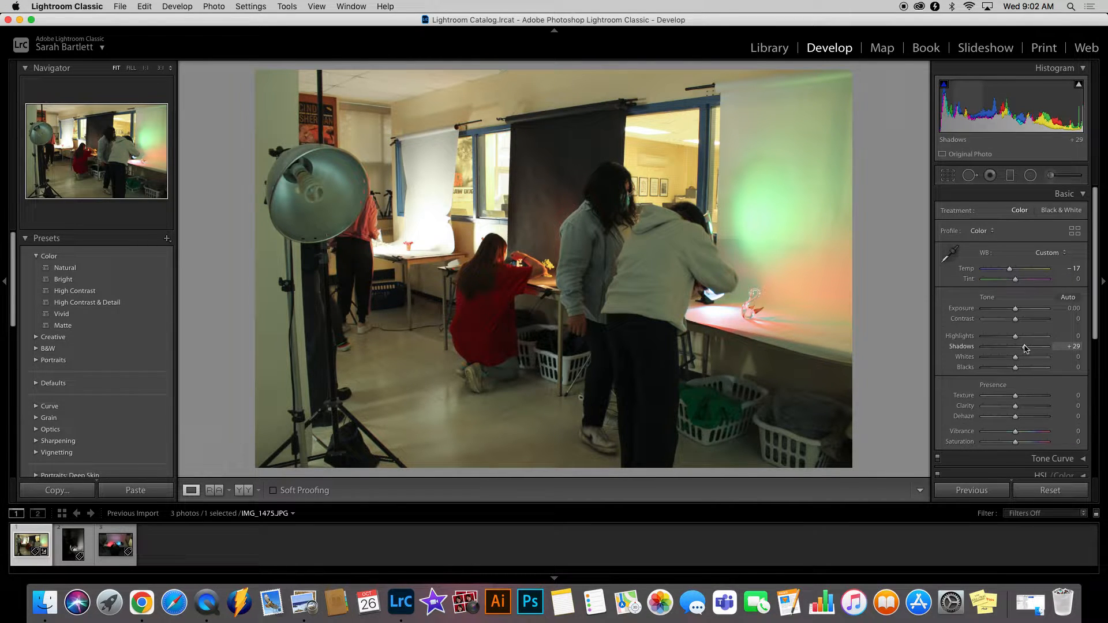
left_click_drag(1016, 338, 994, 344)
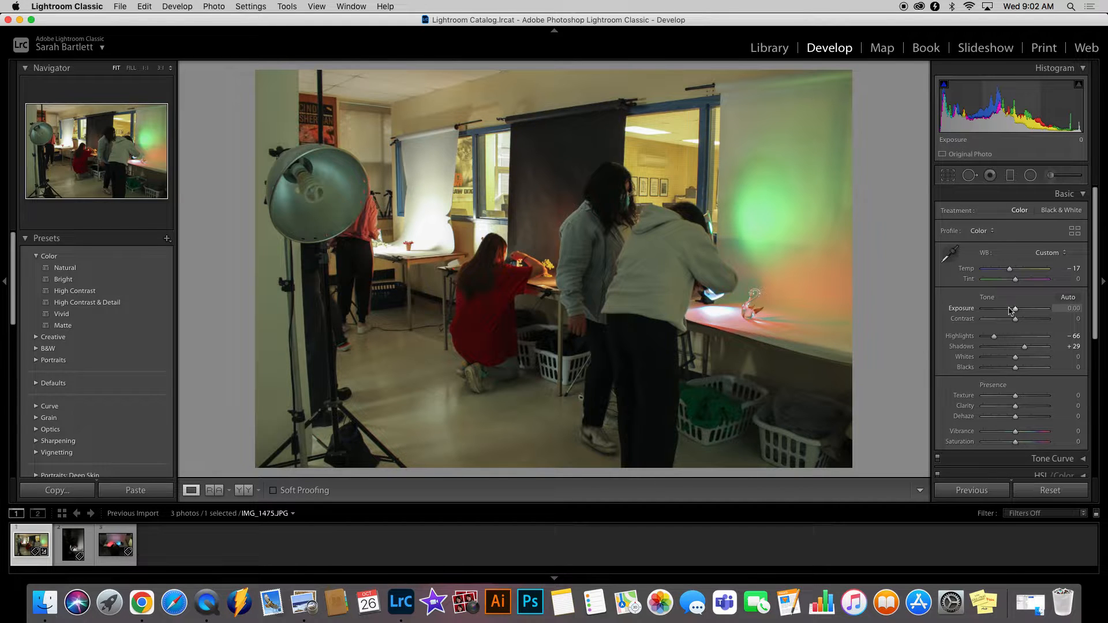
mouse_move(1017, 312)
left_mouse_down()
mouse_move(1027, 311)
mouse_move(1017, 311)
left_mouse_up()
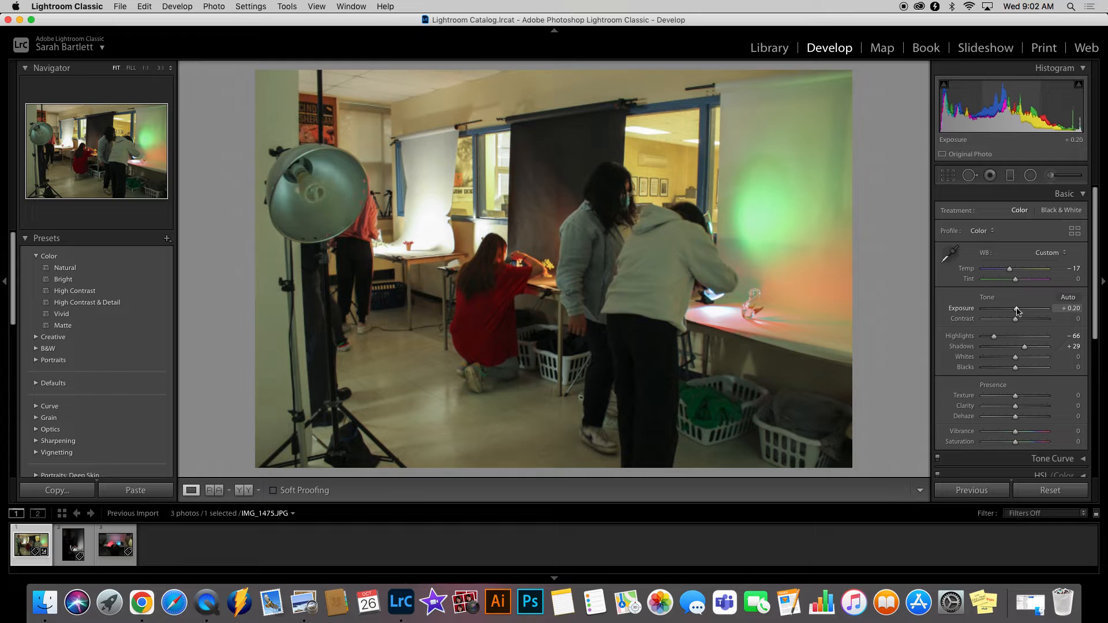
left_click_drag(1017, 312, 1017, 312)
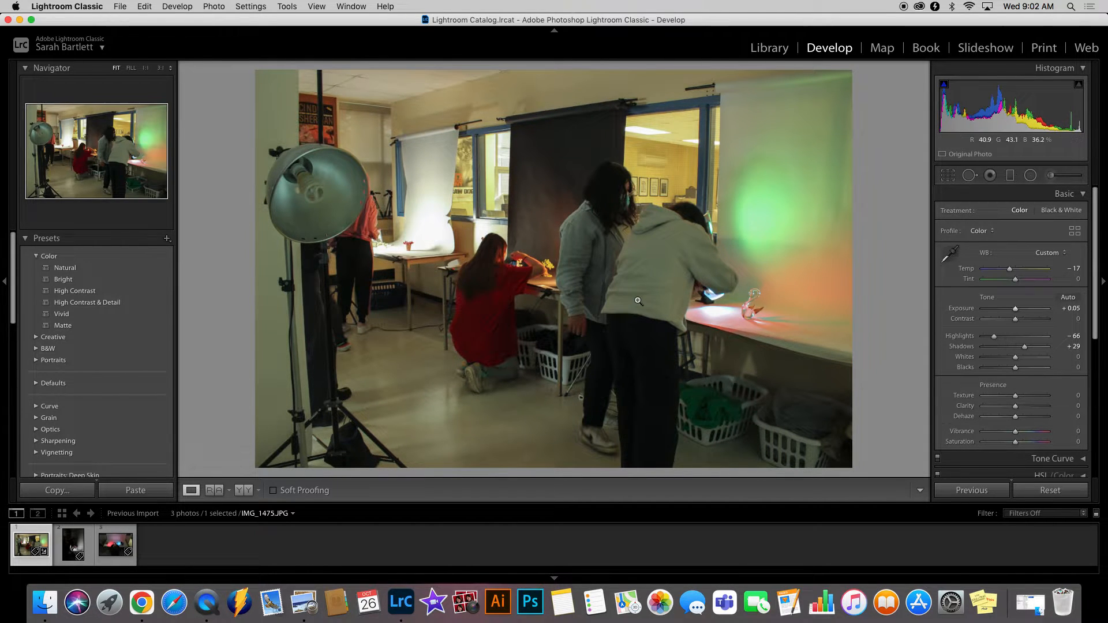
key("y")
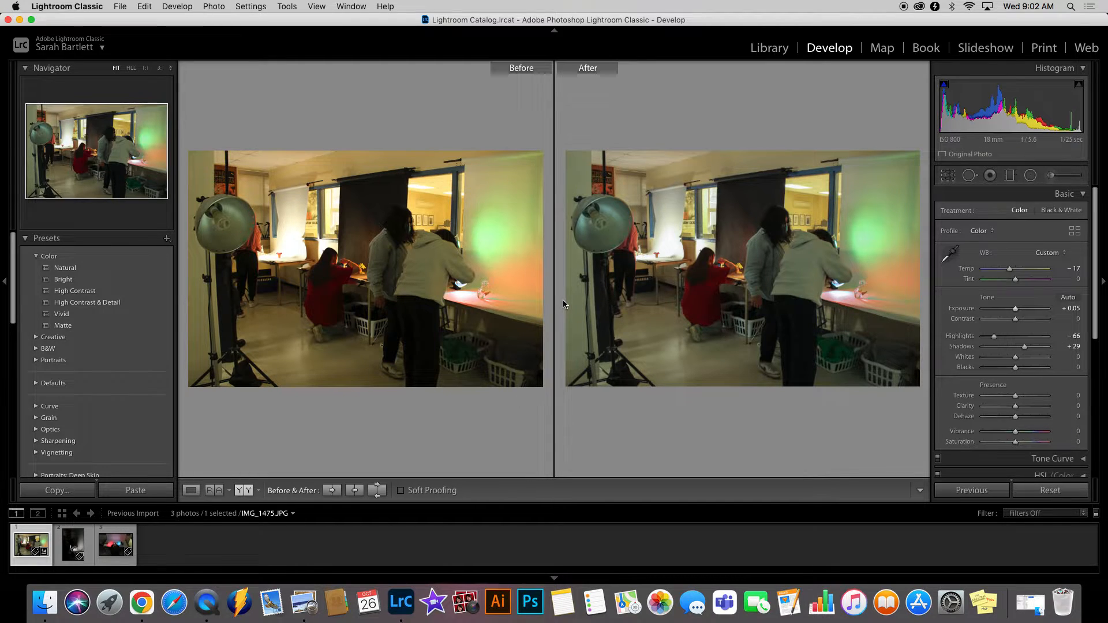
key("y")
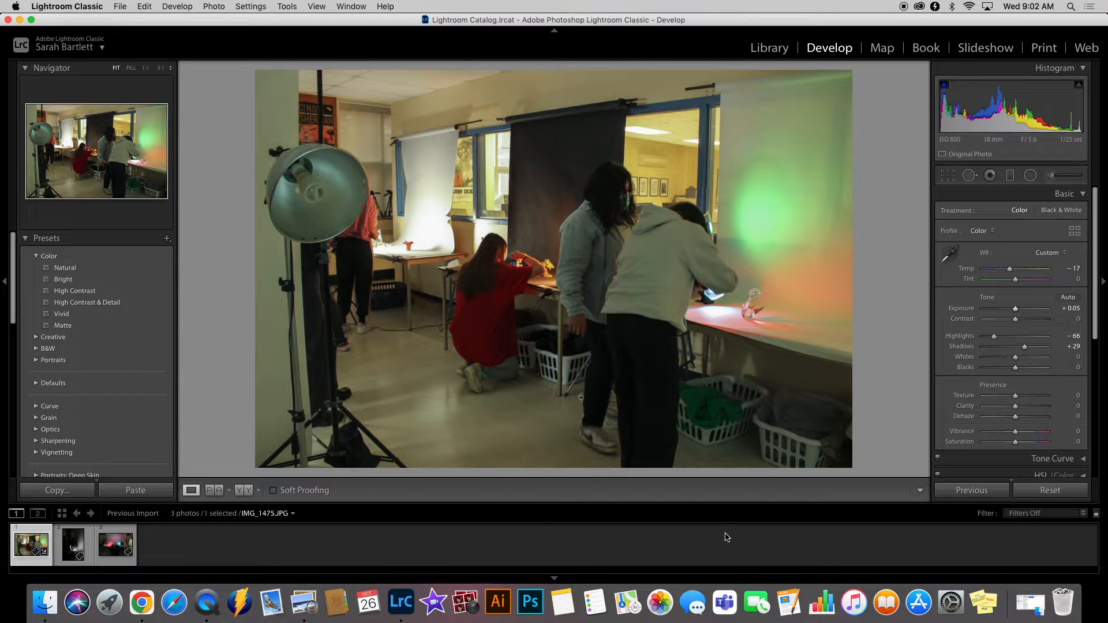
Inspect the dark trousers area of IMG_1475.JPG up close and return to the full-photo view.
left_click(626, 425)
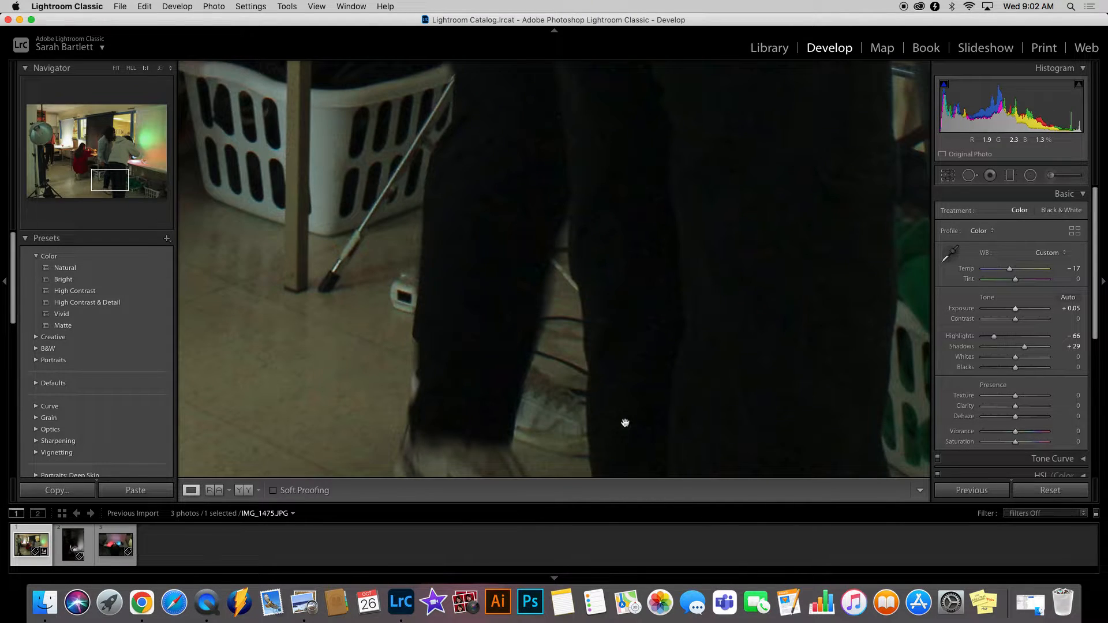
left_click(625, 423)
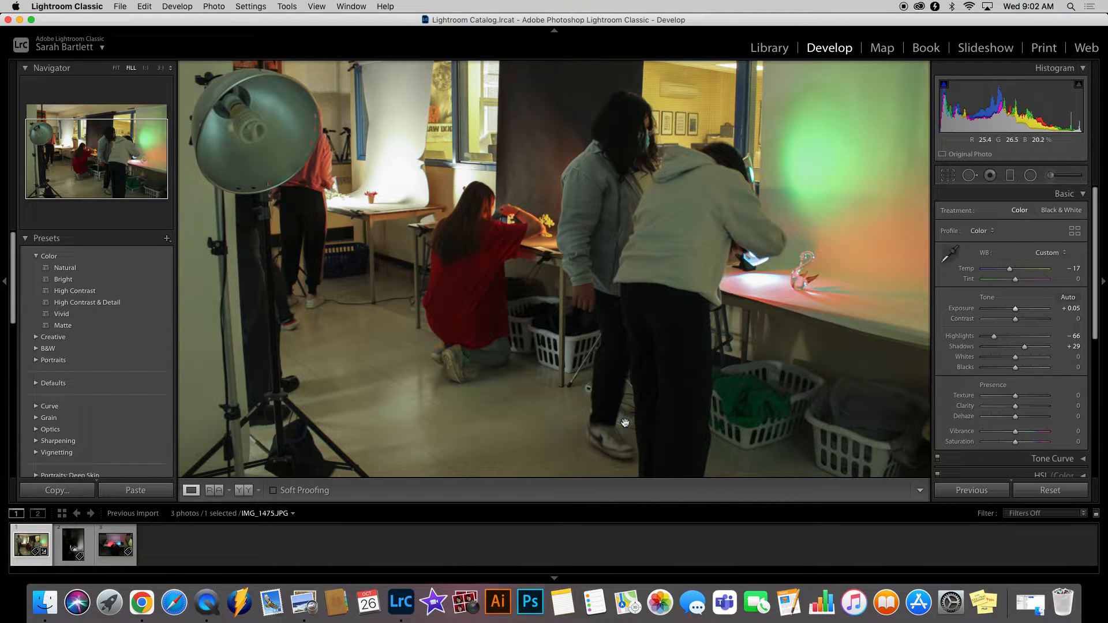
left_click(625, 423)
left_click(626, 425)
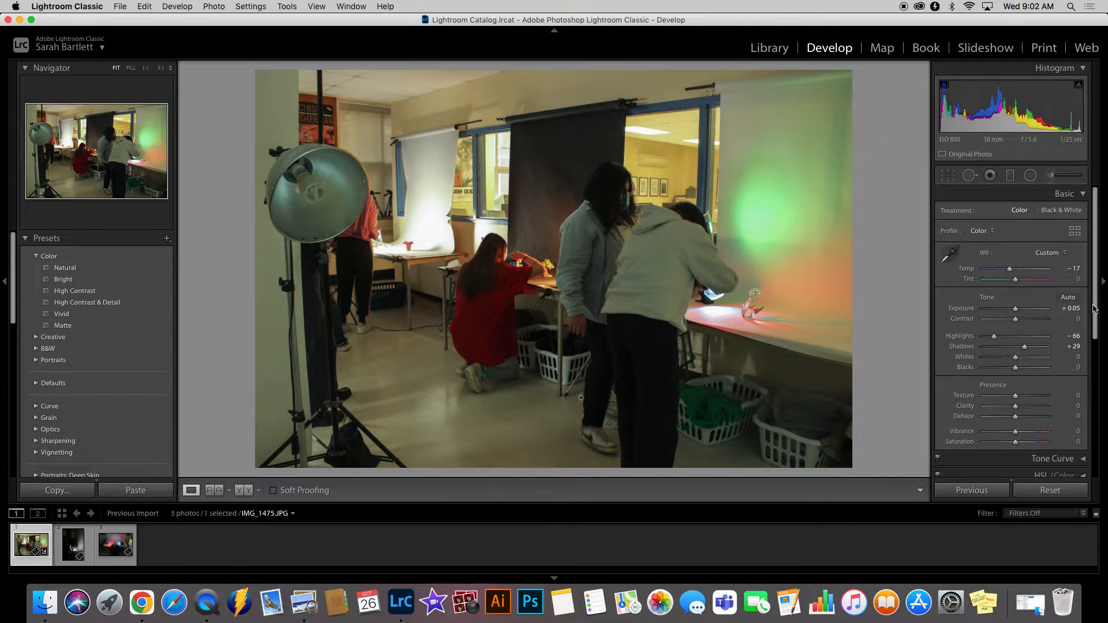
Open IMG_1482.JPG, try a sharpening amount of 150 in the Detail settings, and lower the amount again.
left_click_drag(1094, 309, 1106, 454)
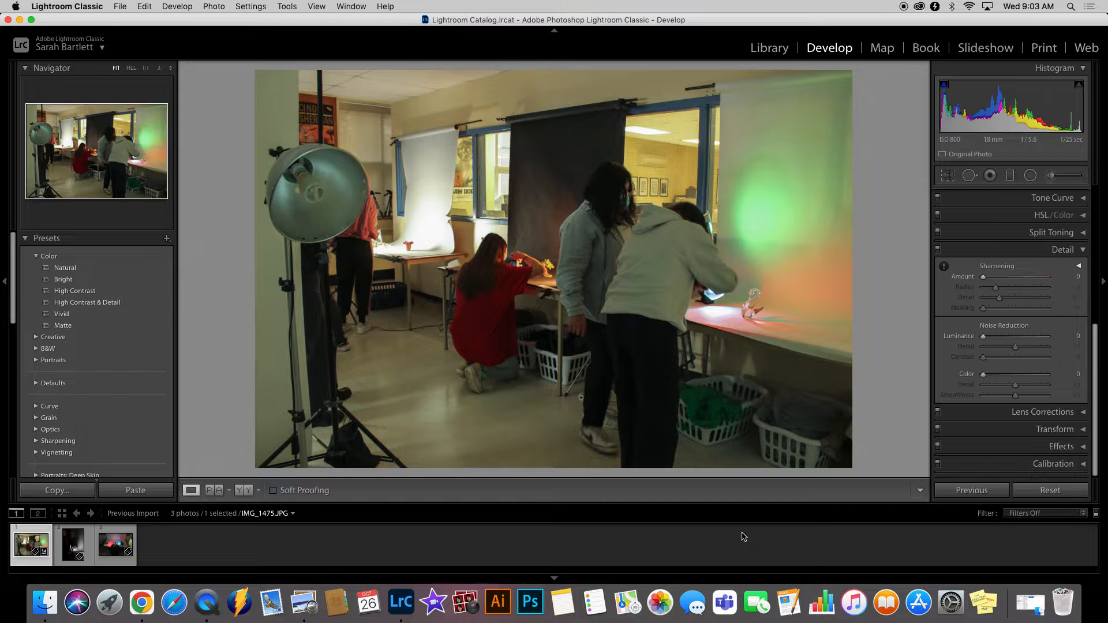
left_click(63, 559)
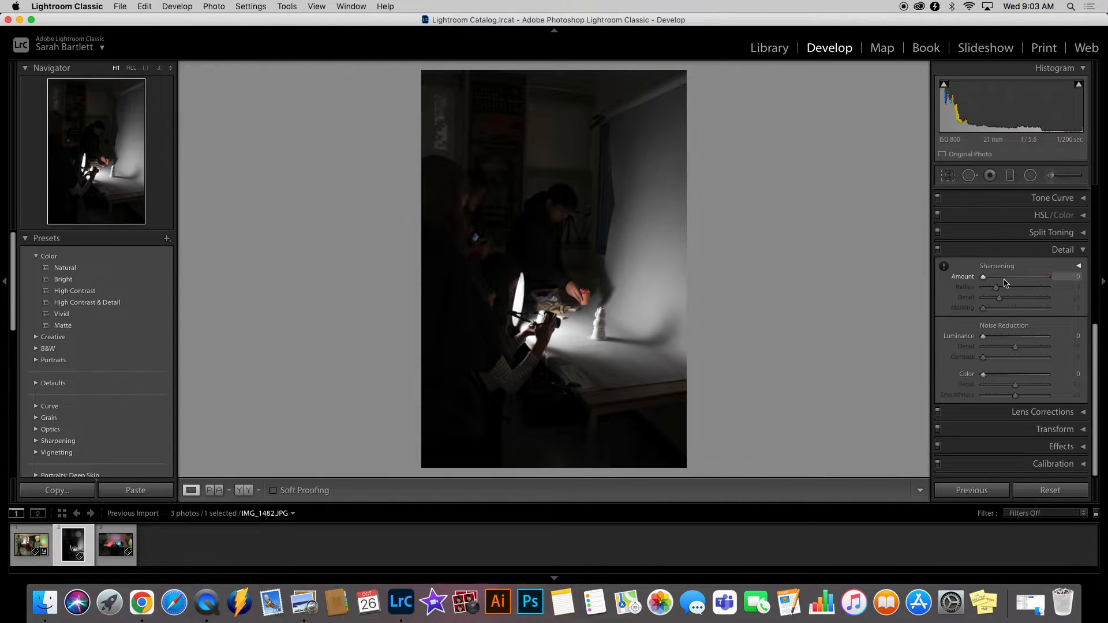
left_click_drag(985, 281, 1061, 284)
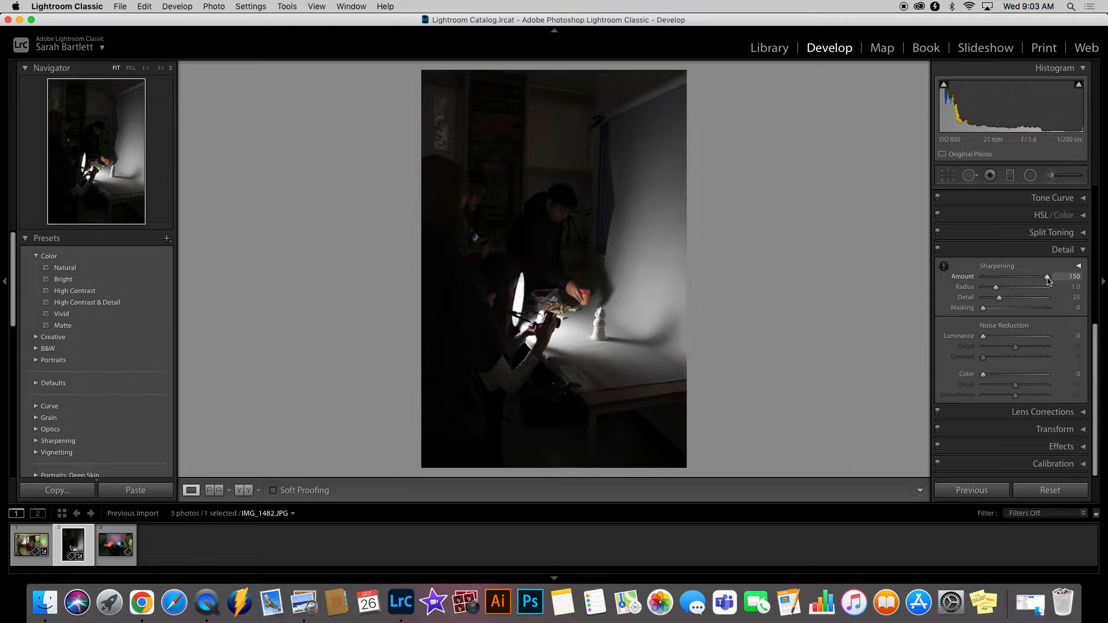
left_click_drag(1049, 281, 988, 281)
Set IMG_1482.JPG's exposure to +1.35, shadows to +24 and highlights to -36, and compare it with the original.
left_click_drag(1097, 335, 1097, 192)
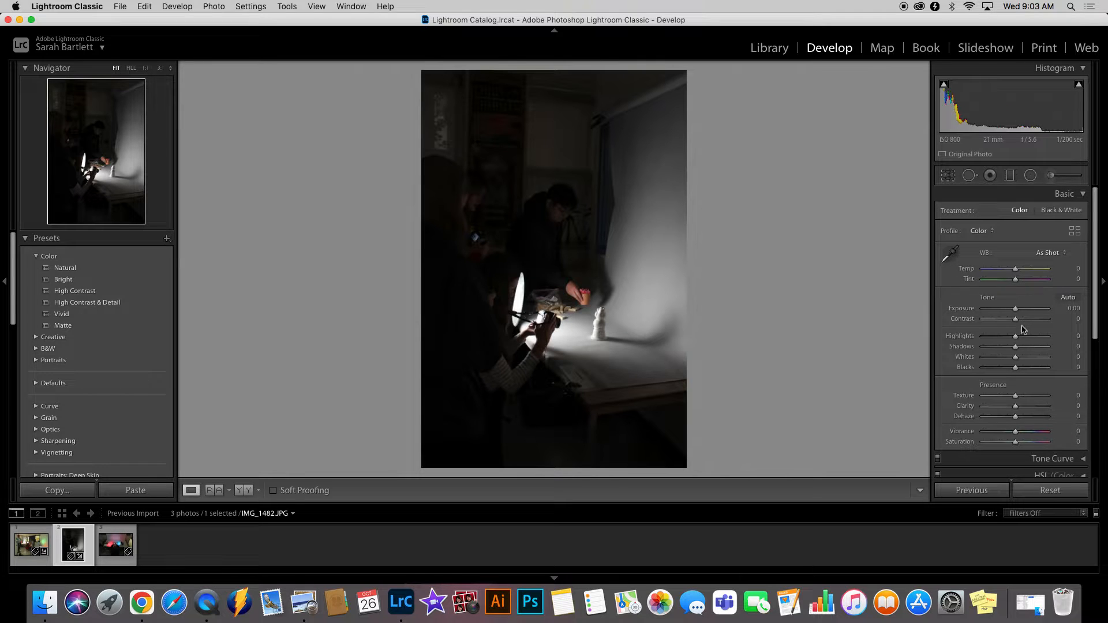
left_click_drag(1015, 312, 1025, 311)
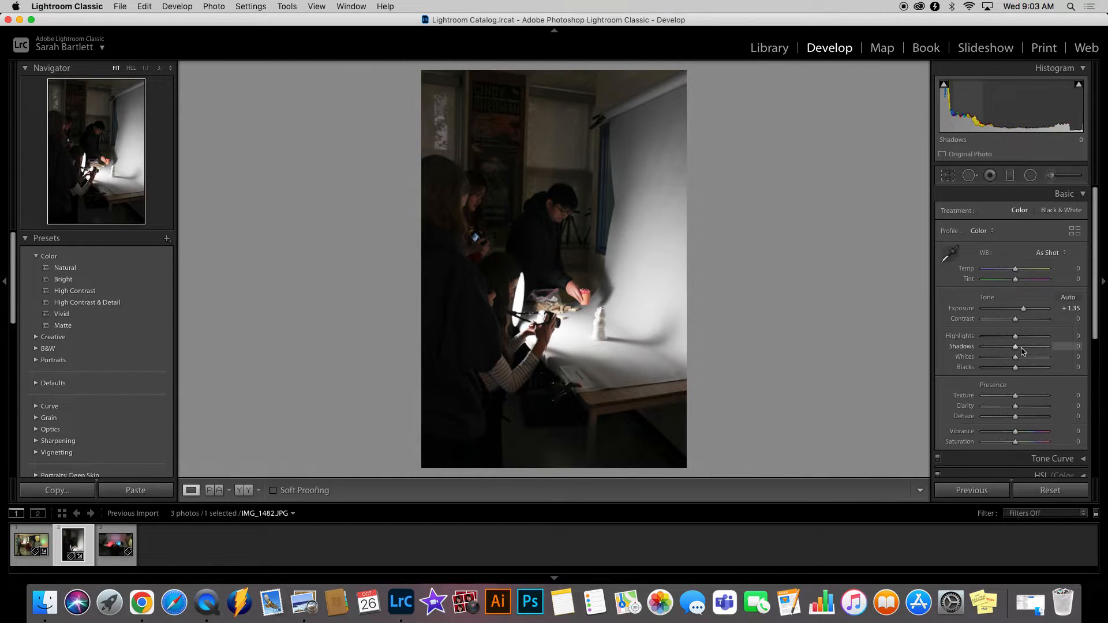
left_click_drag(1017, 350, 1025, 351)
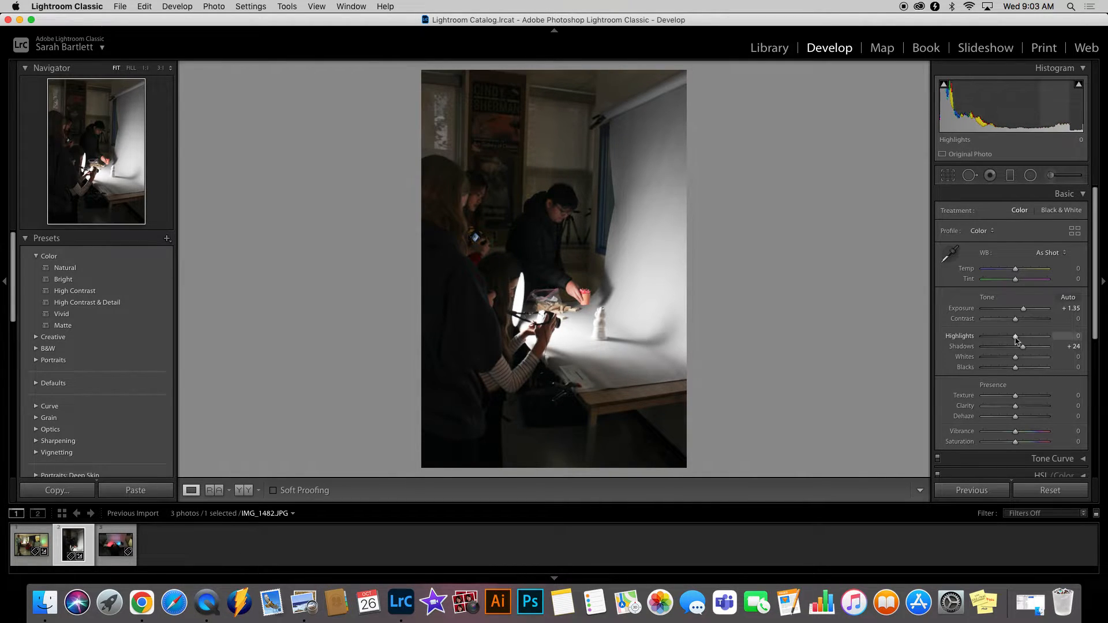
left_click_drag(1015, 338, 1004, 340)
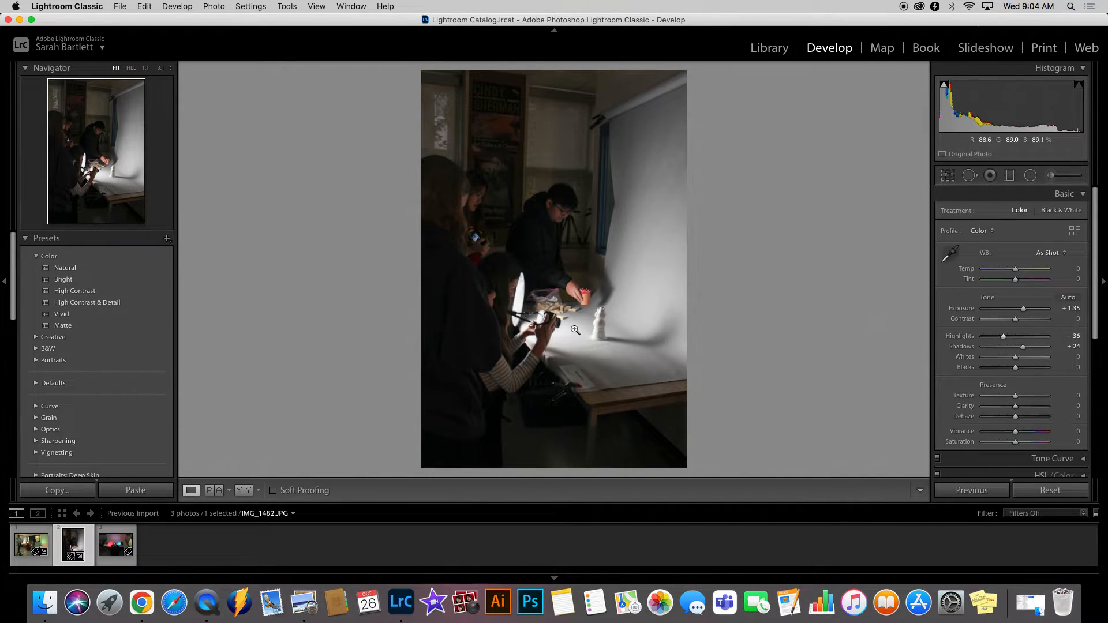
key("y")
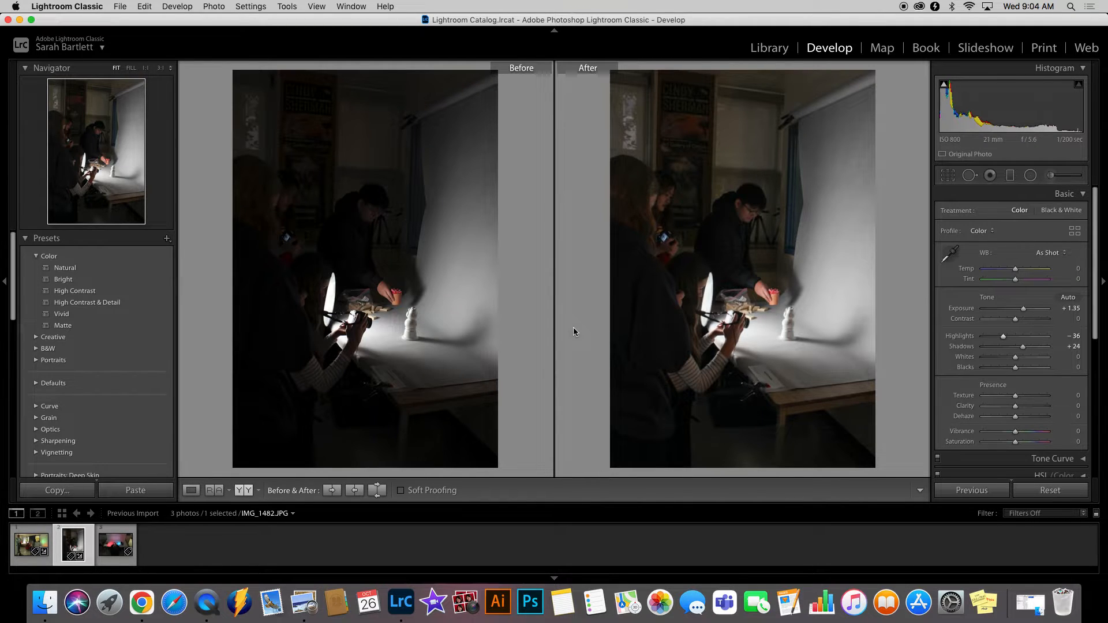
key("y")
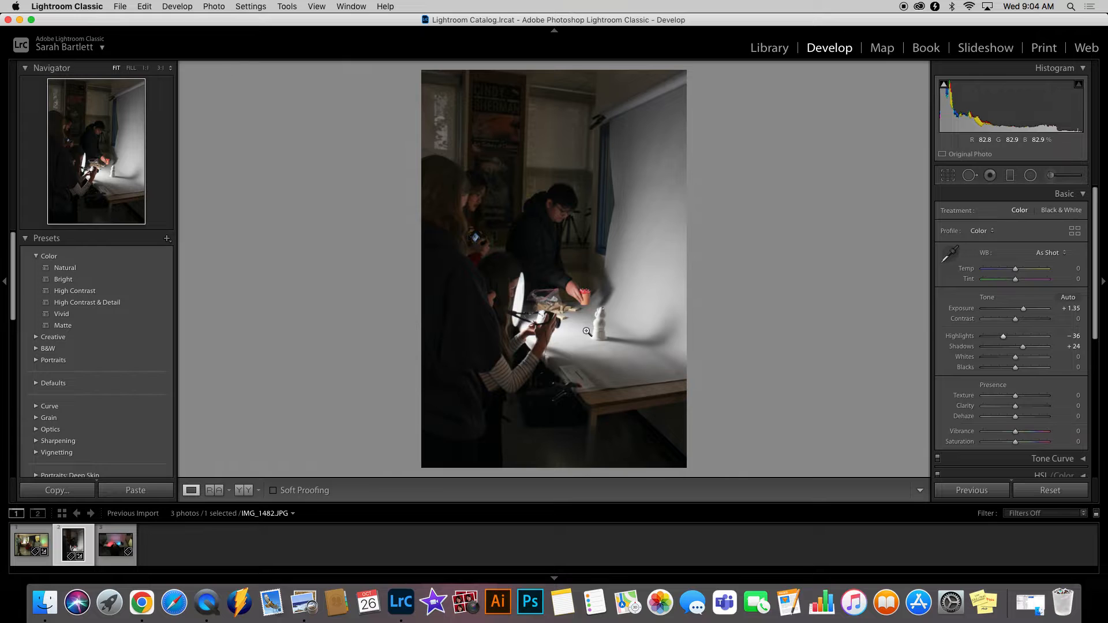
Open IMG_1501.JPG and set its highlights to +5, shadows to +45 and white balance temperature to -1, checking before against after.
left_click(117, 563)
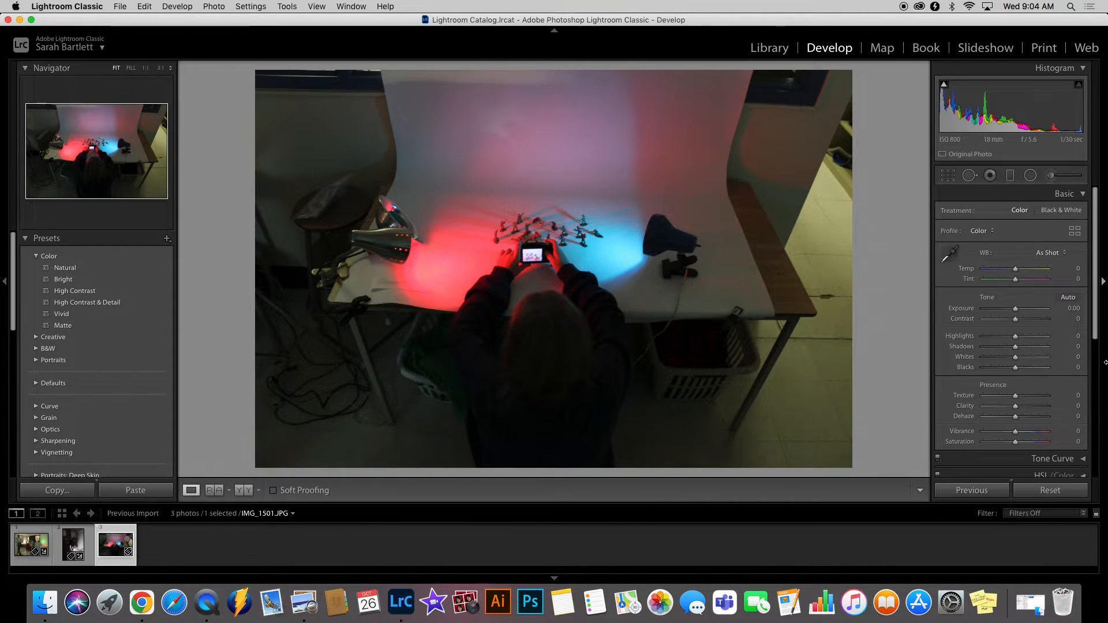
left_click_drag(1096, 333, 1101, 399)
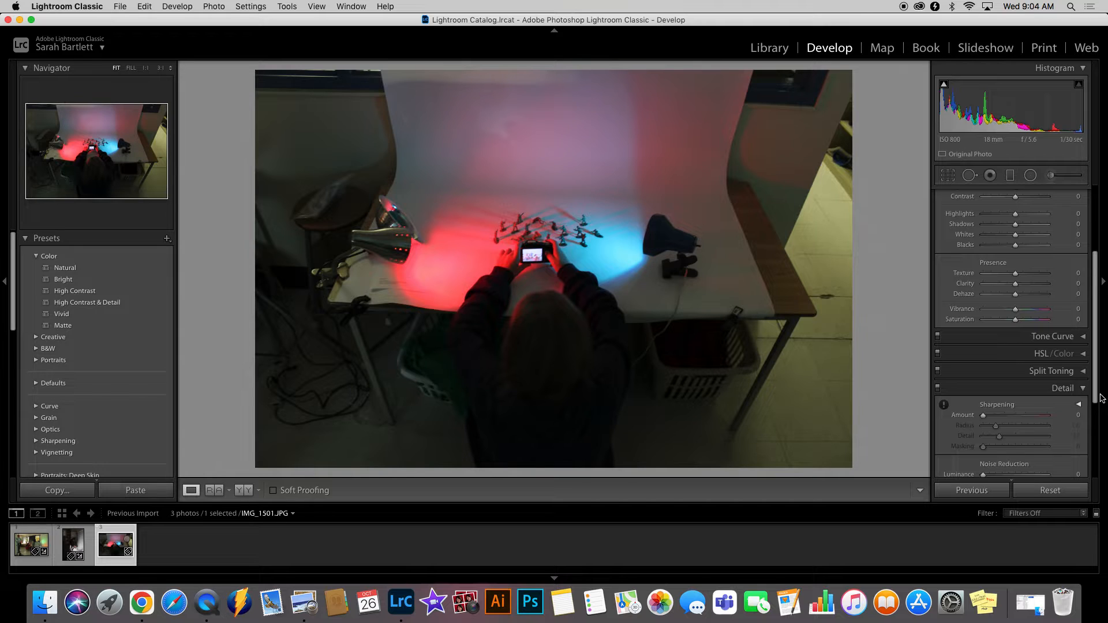
left_click_drag(1100, 391, 1095, 309)
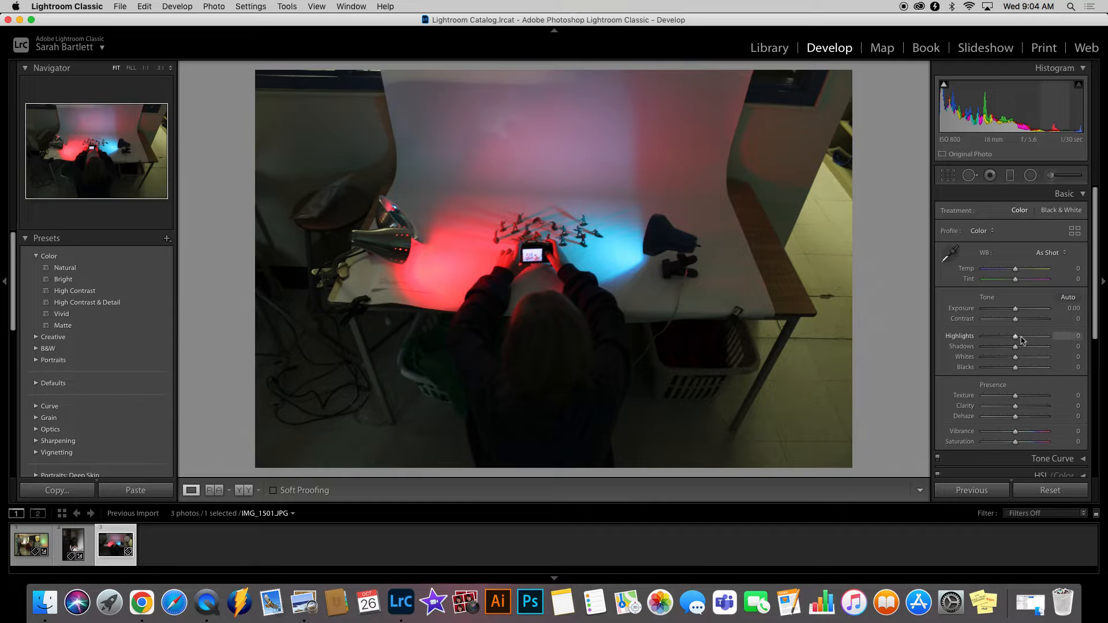
left_click_drag(1016, 340, 1019, 339)
mouse_move(1016, 346)
left_mouse_down()
mouse_move(1006, 348)
mouse_move(1032, 346)
left_mouse_up()
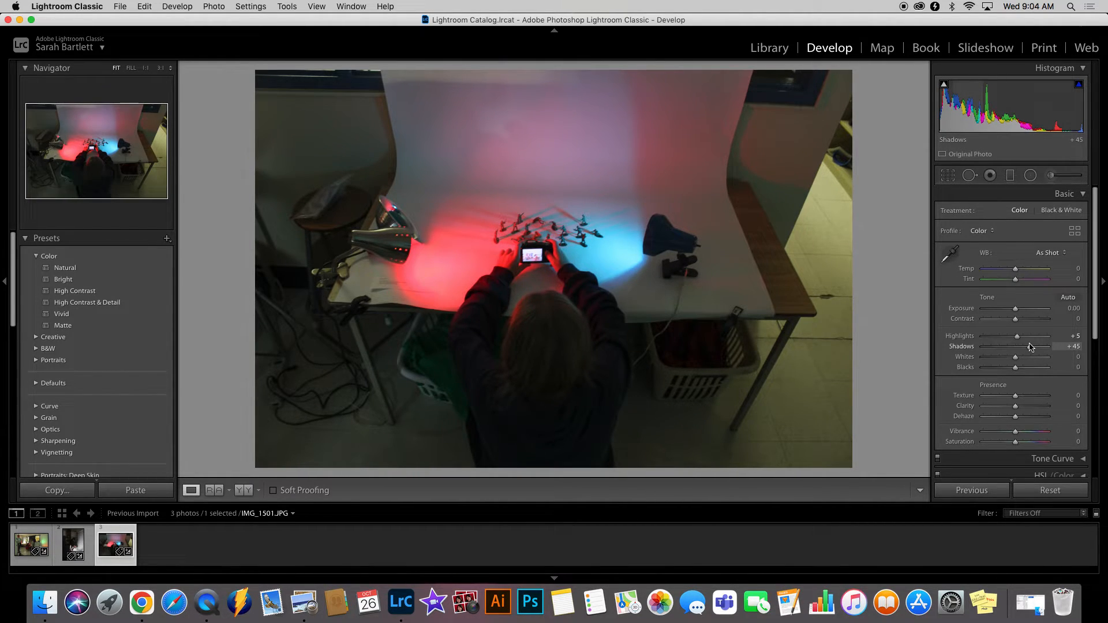
key("y")
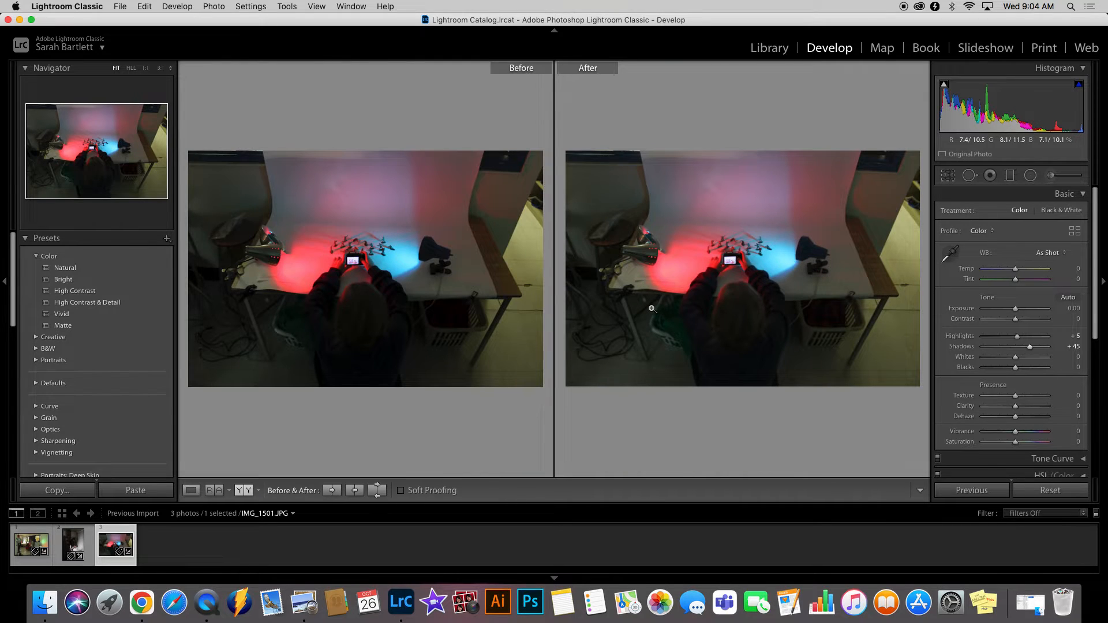
key("y")
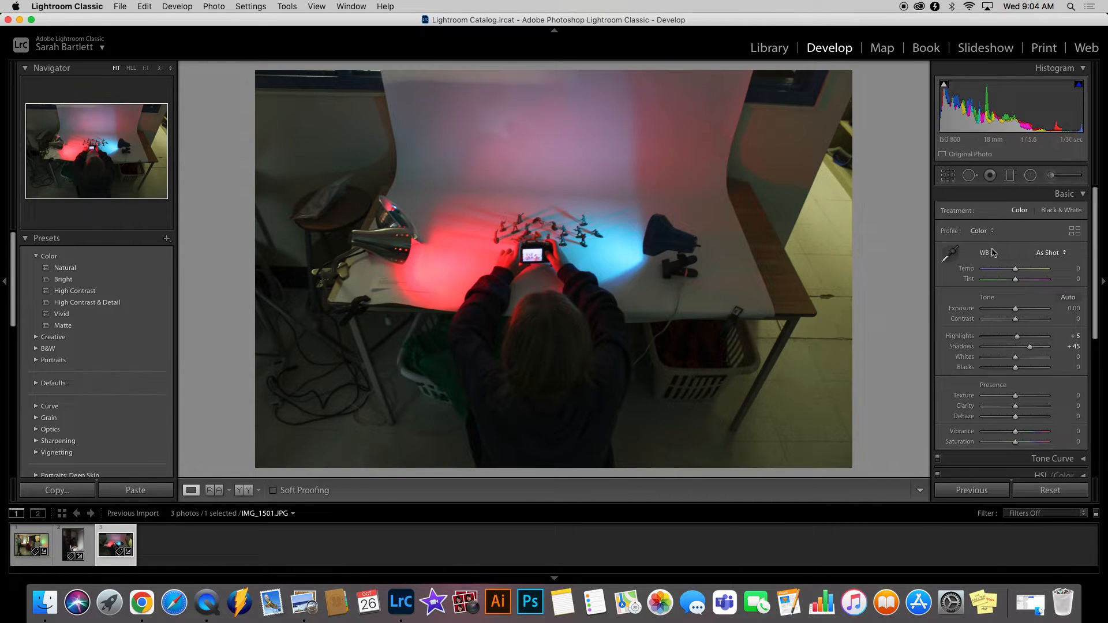
left_click_drag(1016, 270, 1016, 272)
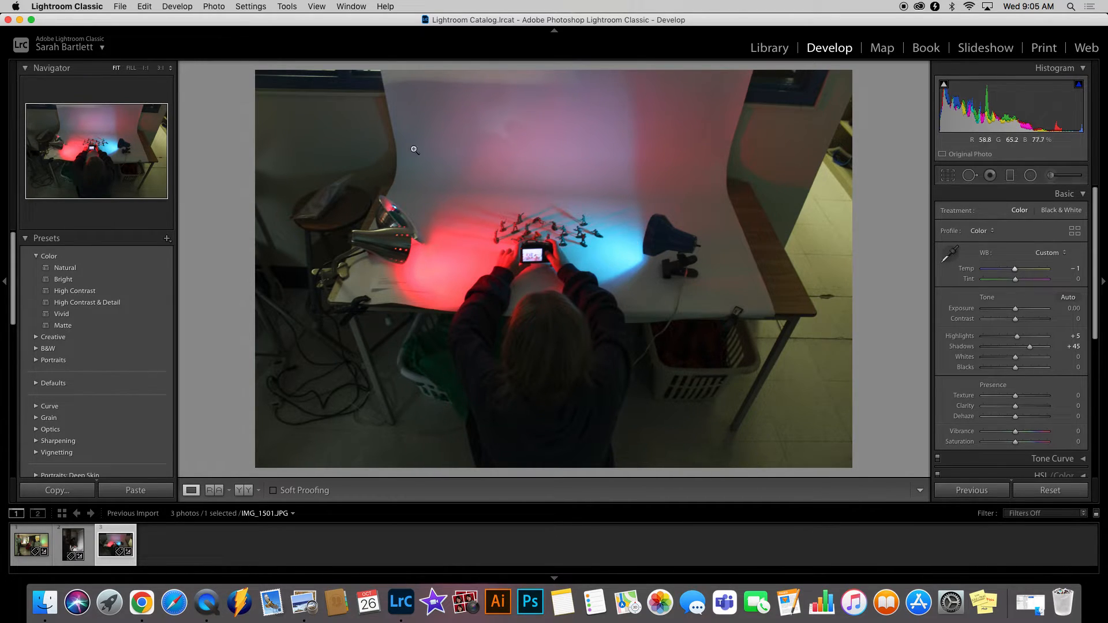
Export all three edited photos to the Desktop subfolder jpgs Export2 under the custom name EditedMediaArt, overwriting the existing files.
left_click(38, 552, "shift")
left_click(67, 536)
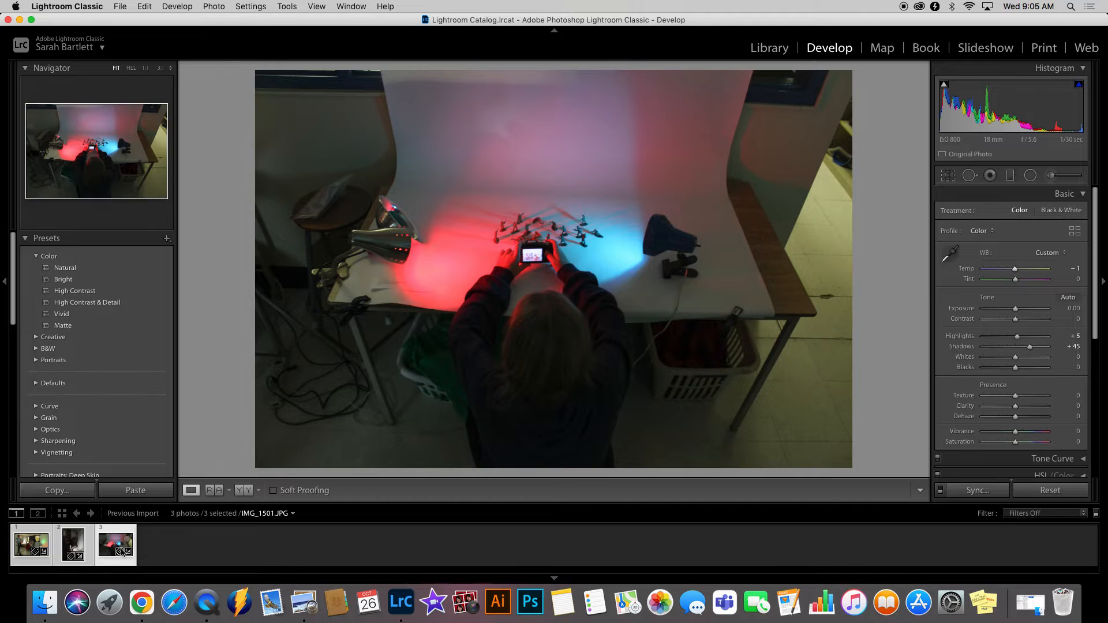
left_click(120, 7)
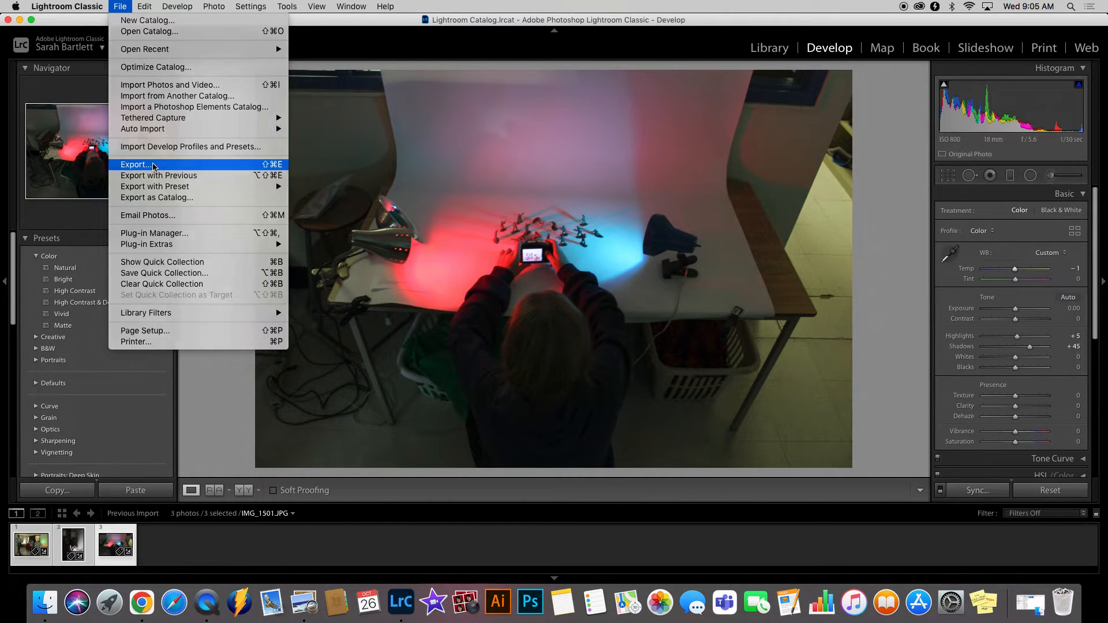
left_click(153, 167)
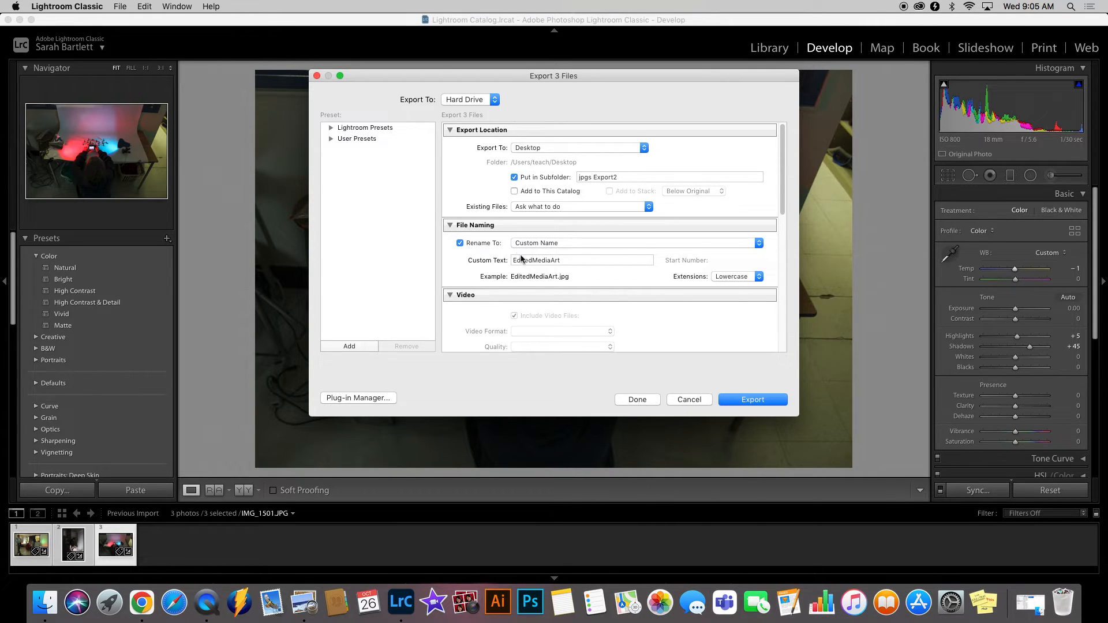
double_click(566, 261)
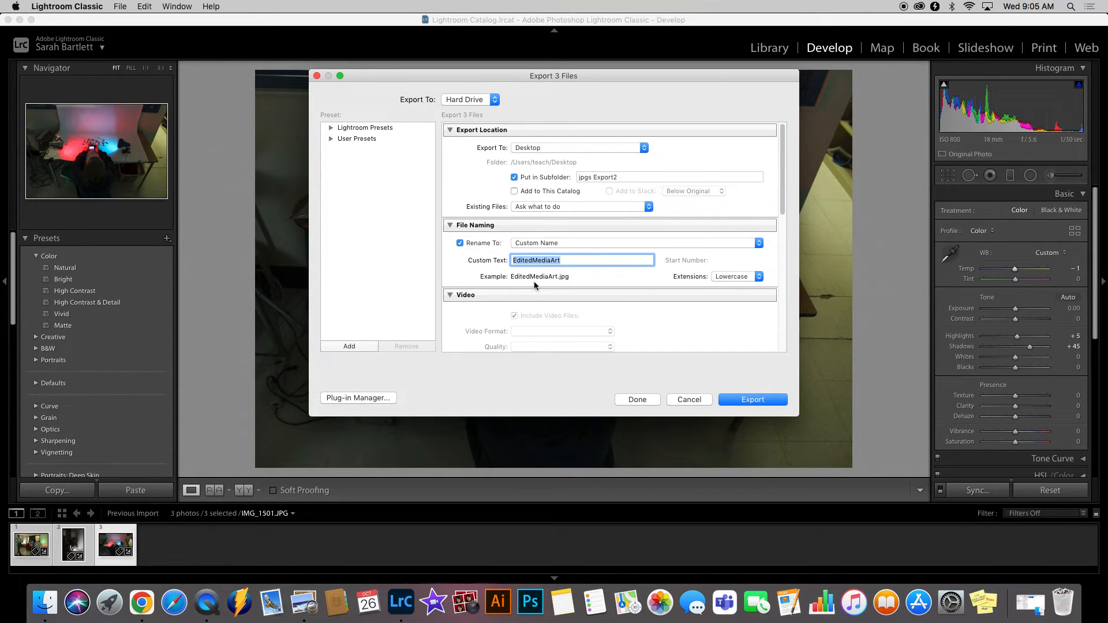
left_click(762, 407)
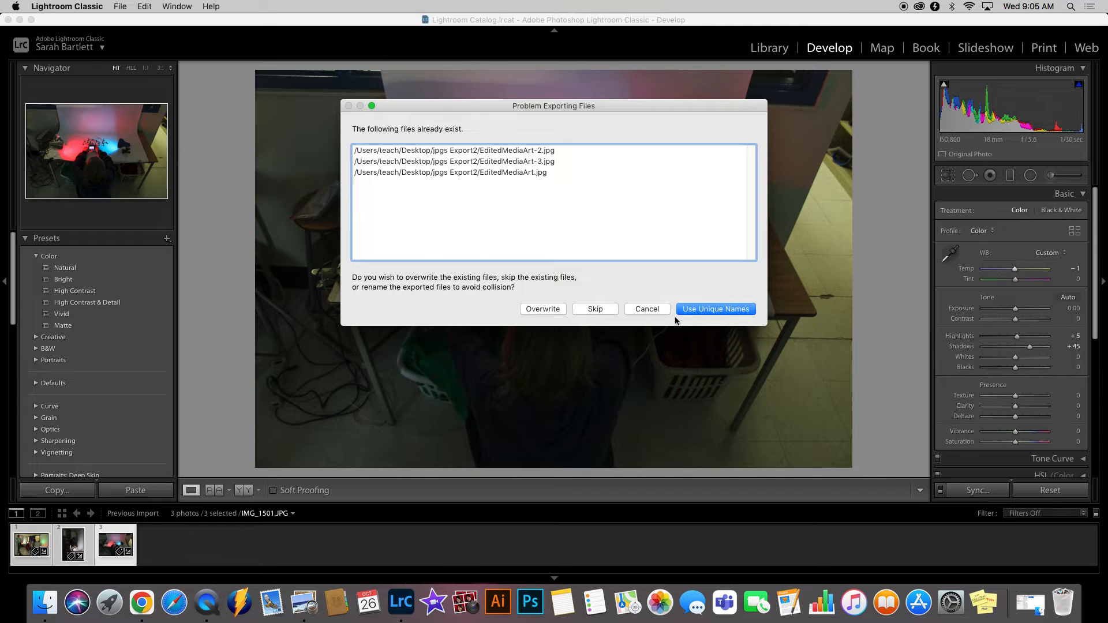
left_click(556, 311)
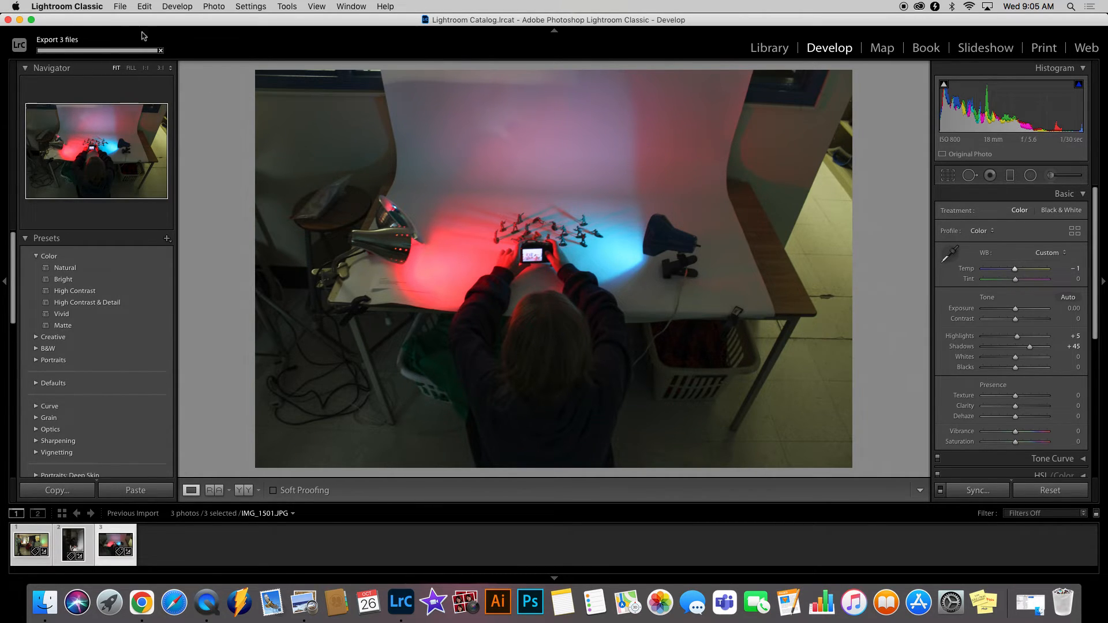
Minimize Lightroom, open the jpgs Export2 folder on the desktop and arrange its window beside the Google Drive browser window.
left_click(20, 20)
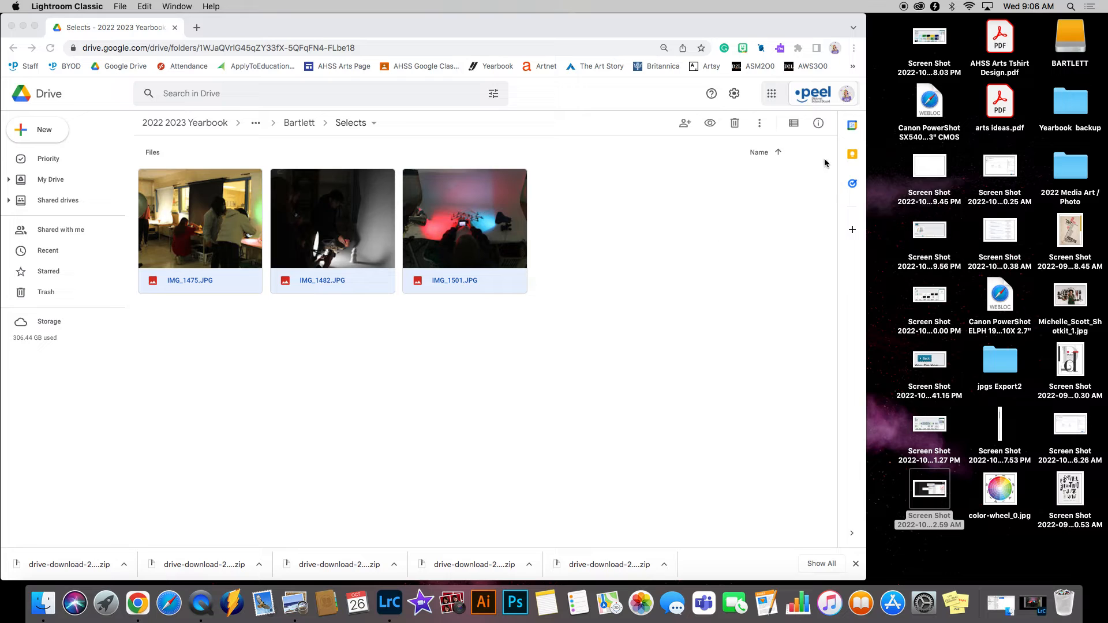
left_click_drag(799, 25, 705, 131)
left_click(1005, 365)
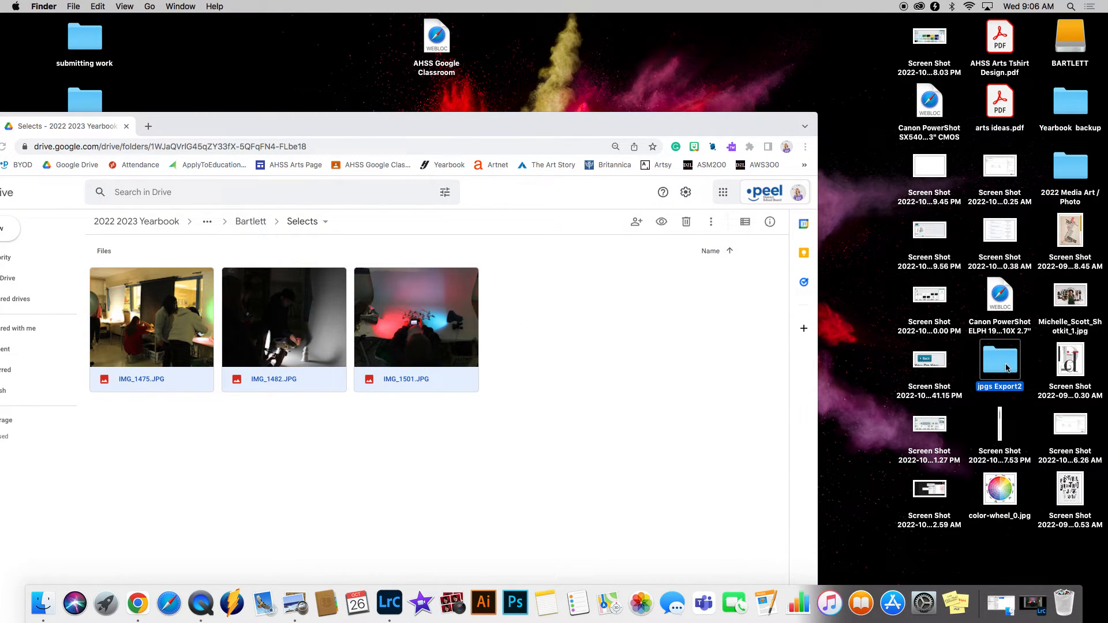
double_click(1003, 370)
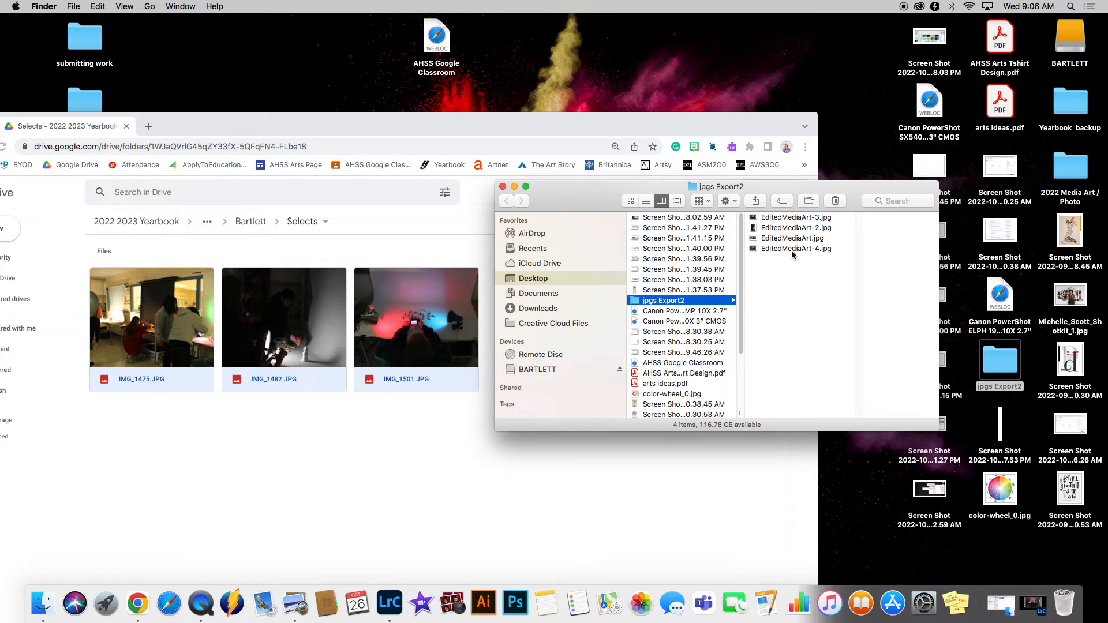
left_click_drag(608, 191, 816, 288)
left_click_drag(568, 120, 623, 26)
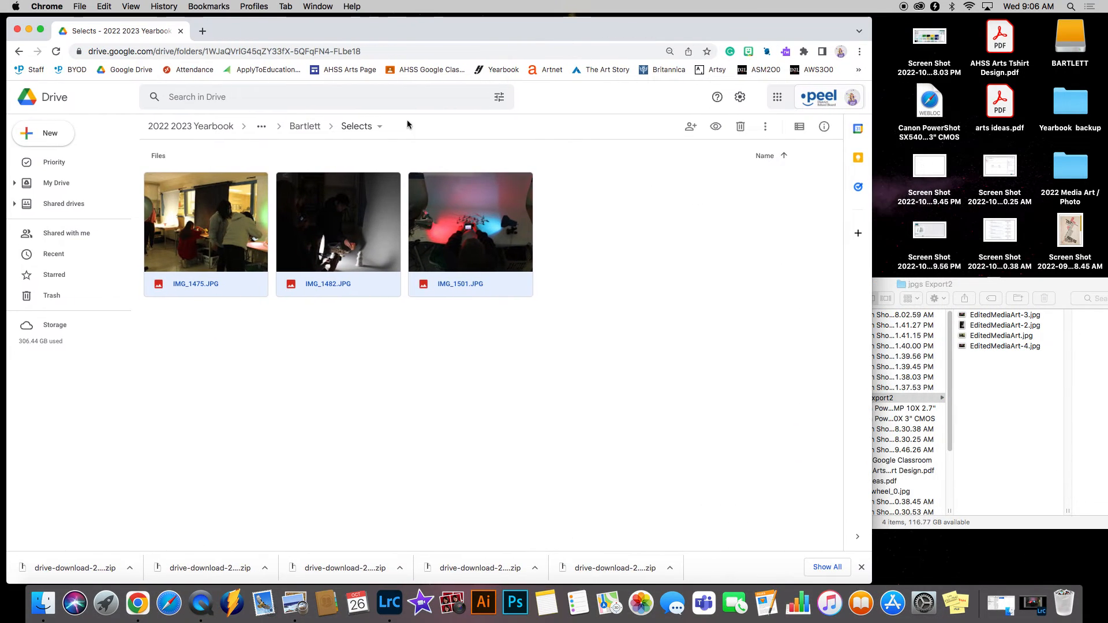
Create a Google Drive folder named Edited alongside the Selects folder and upload all four EditedMediaArt JPGs from jpgs Export2 into it.
left_click(19, 51)
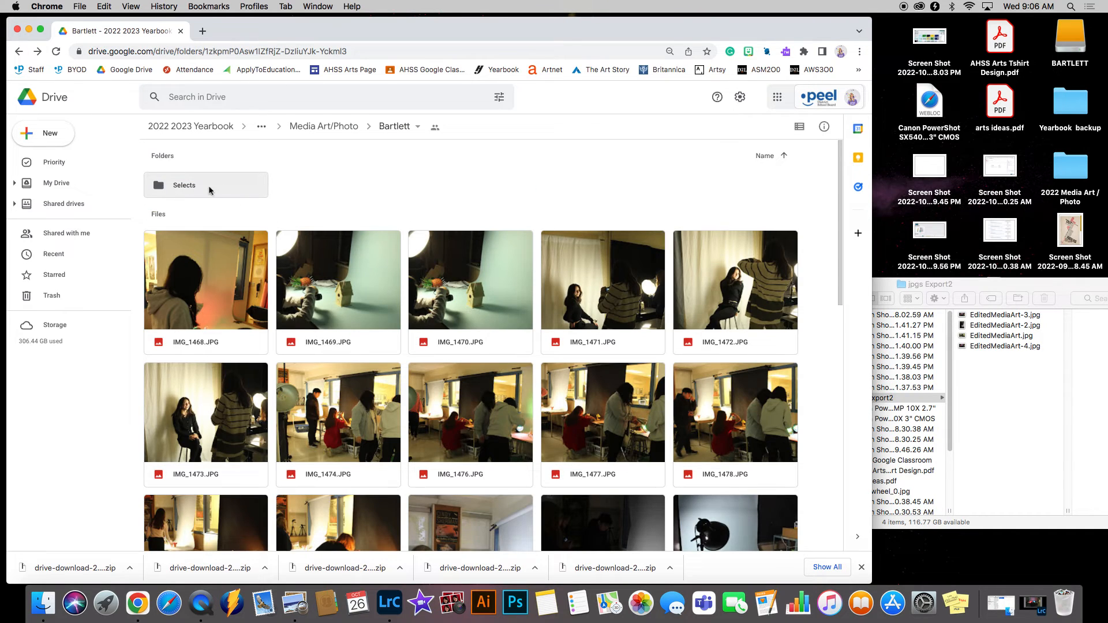
left_click(60, 138)
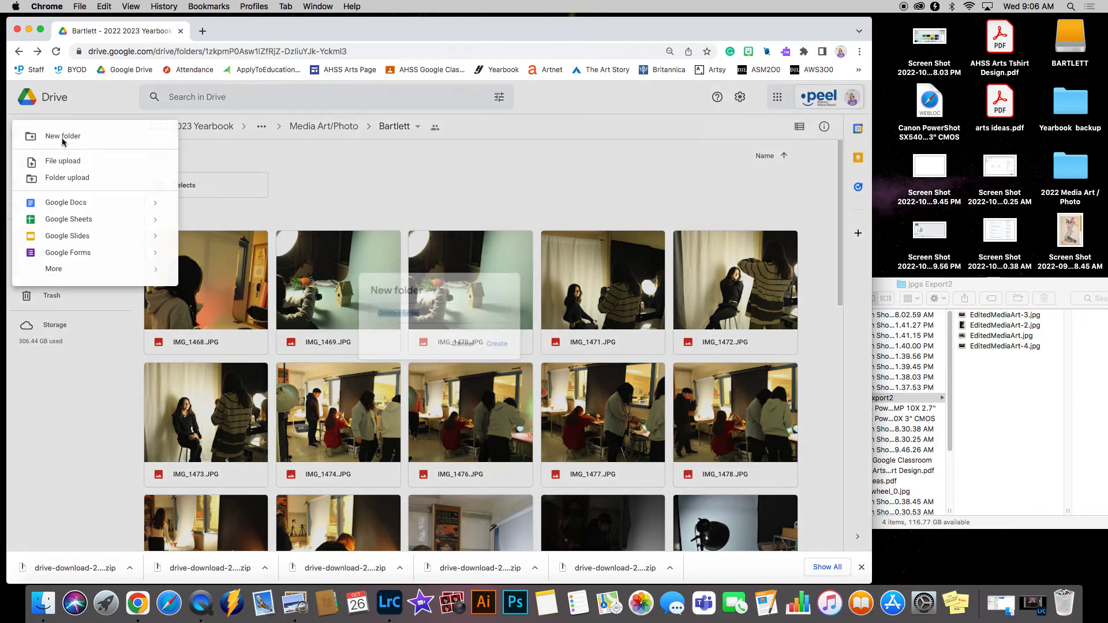
left_click(62, 141)
type("Edited")
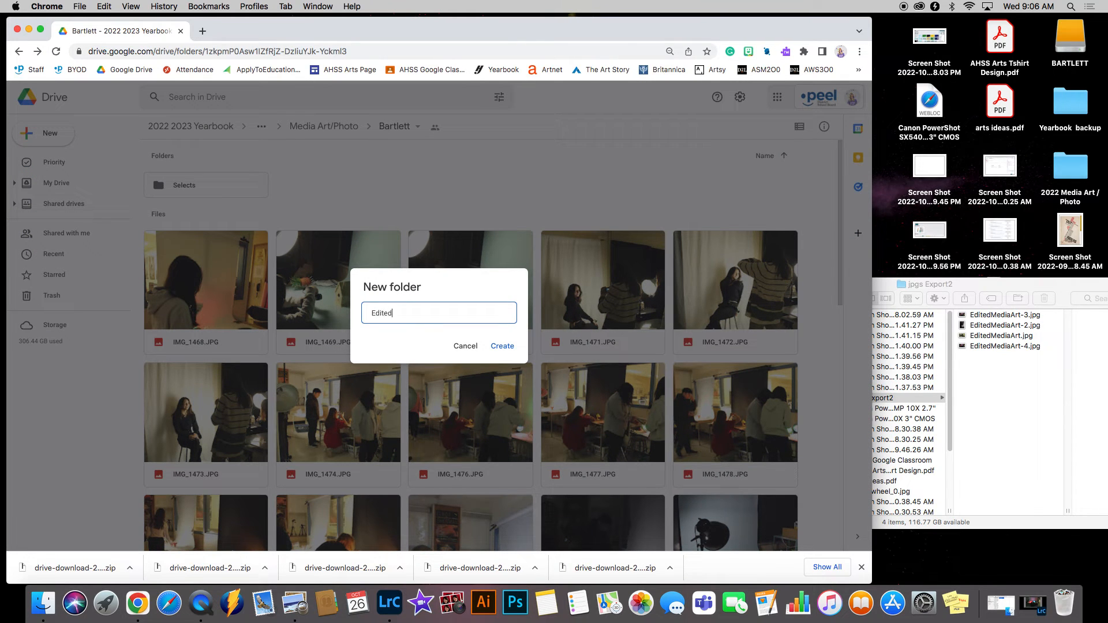
key("Return")
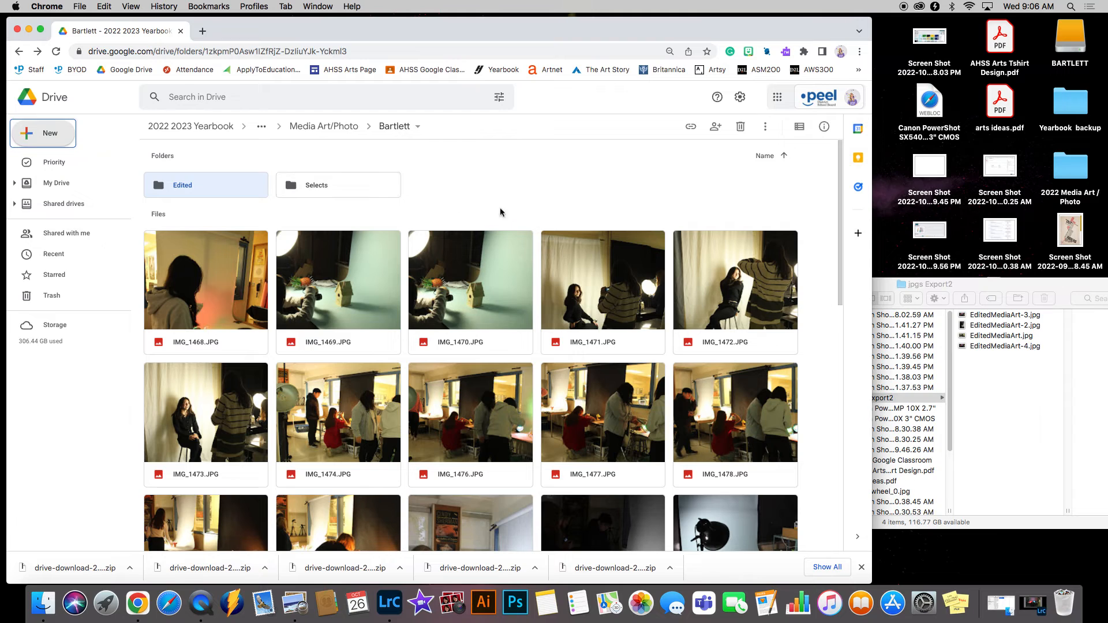
left_click(991, 357)
left_click_drag(1017, 384, 218, 198)
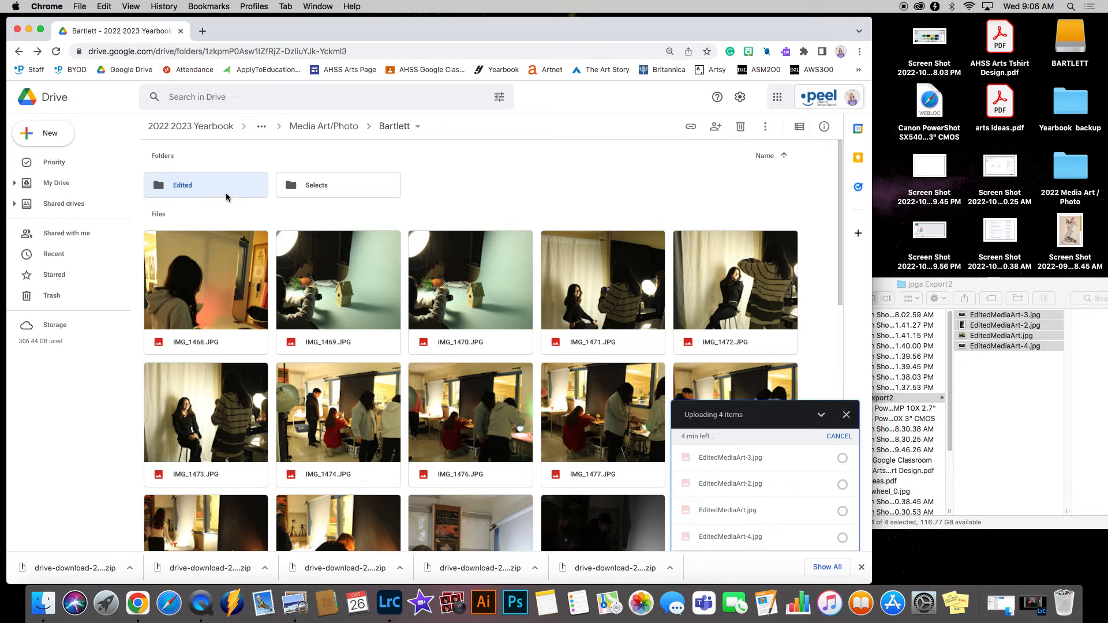